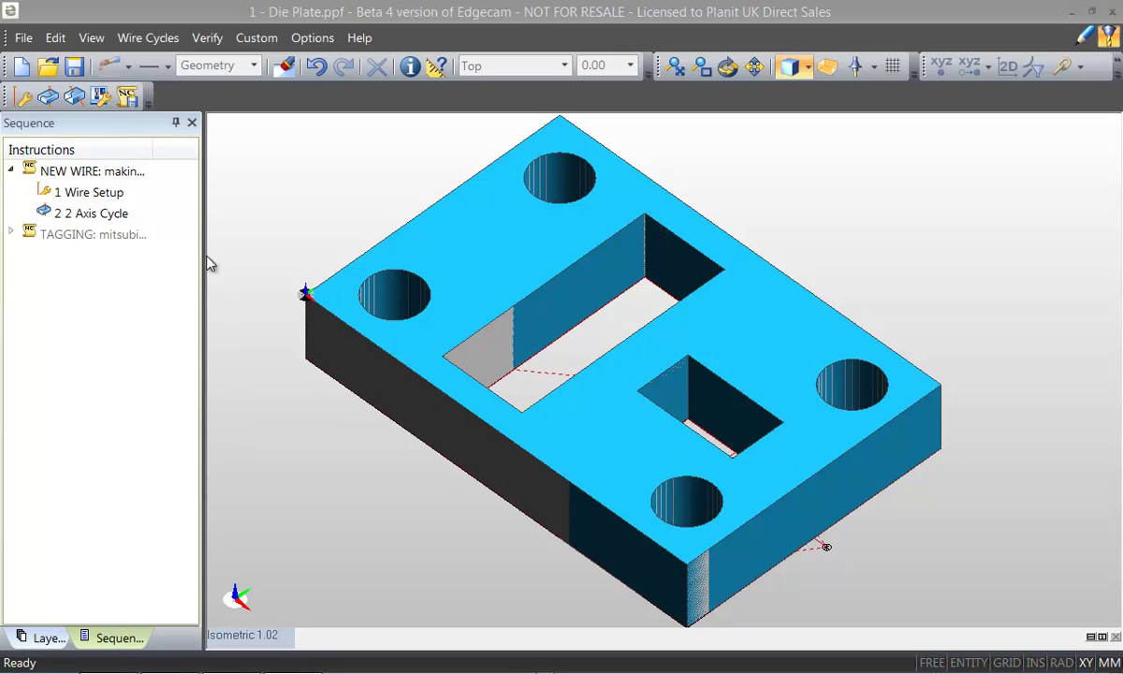
Open the NEW WIRE machine parameters and keep makino.uc as the machine tool post
{"action": "double_click", "coordinate": [137, 170]}
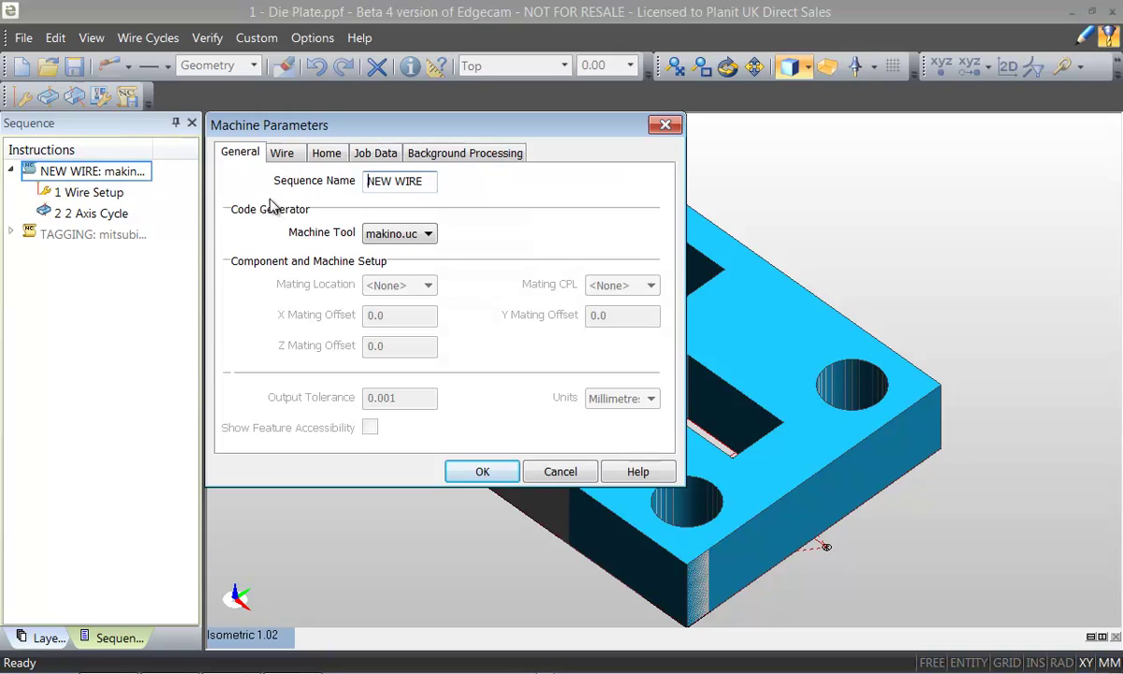
{"action": "left_click", "coordinate": [429, 237]}
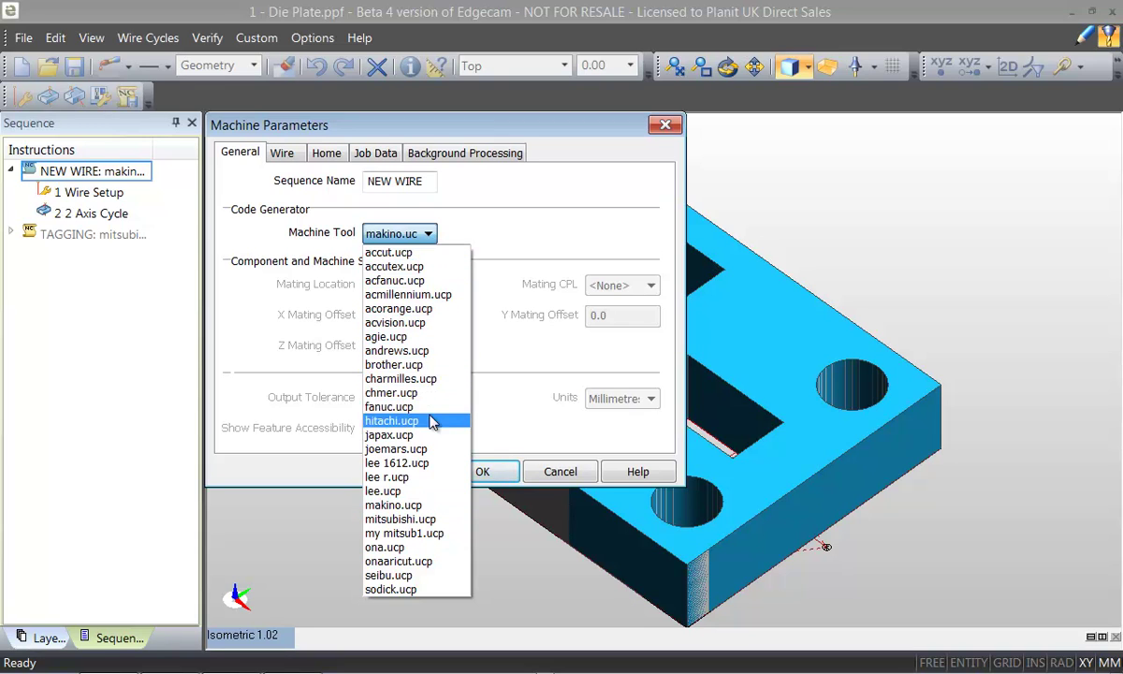
{"action": "left_click", "coordinate": [496, 434]}
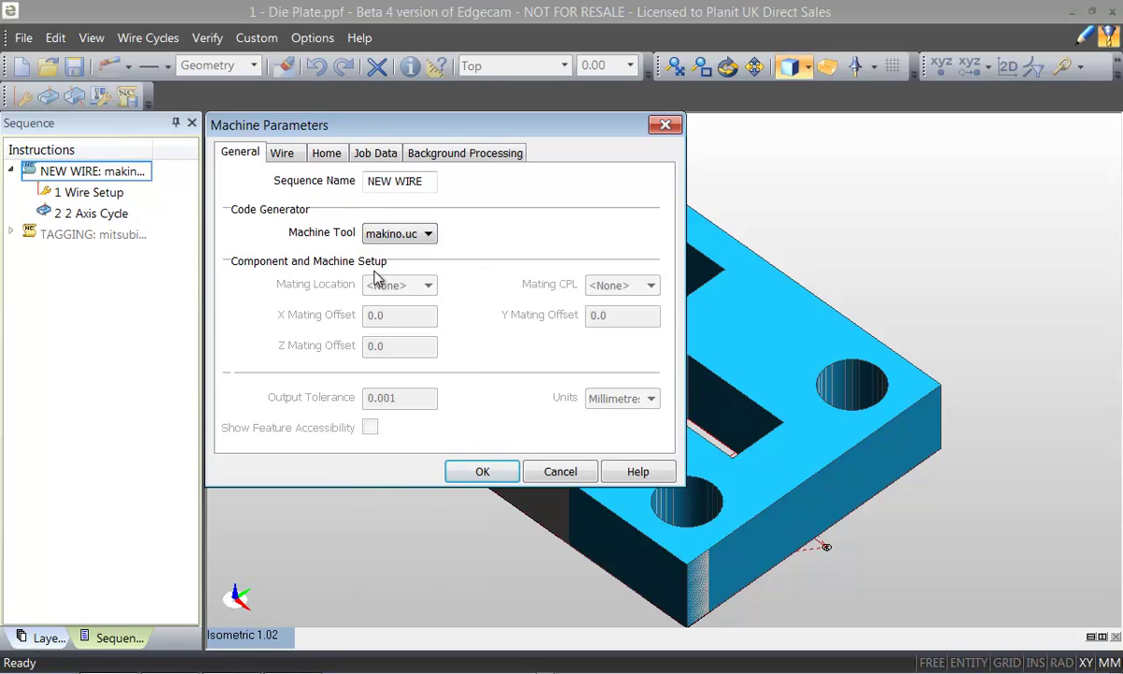
Set the workpiece material to St on the Wire tab
{"action": "left_click", "coordinate": [301, 156]}
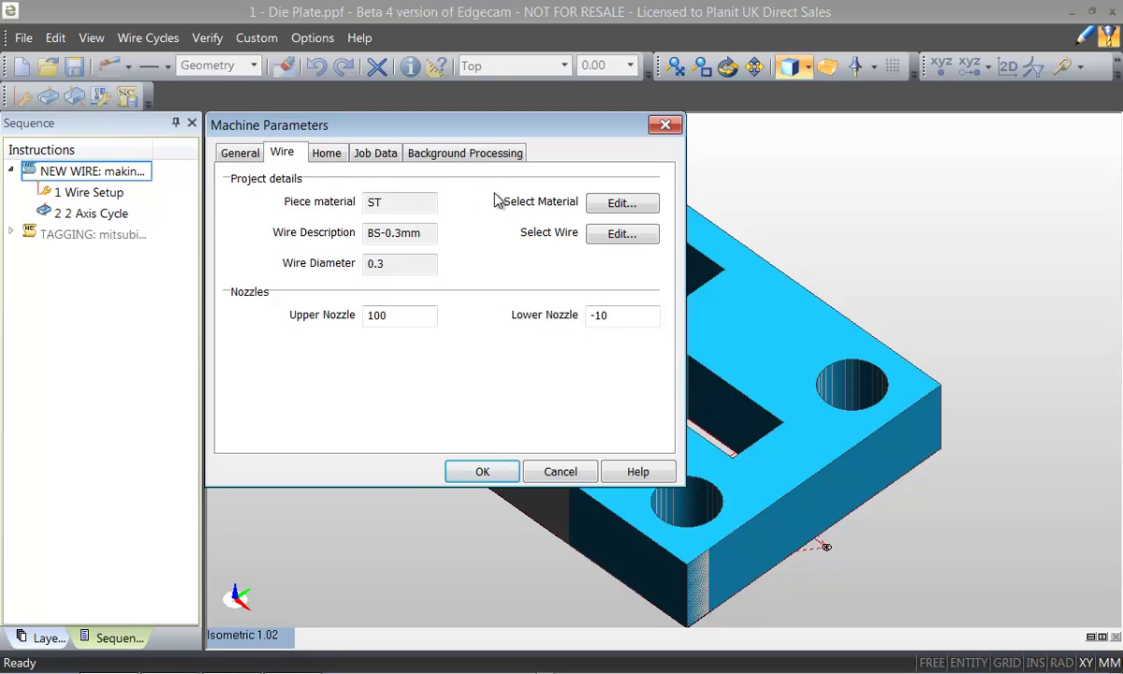
{"action": "left_click", "coordinate": [607, 210]}
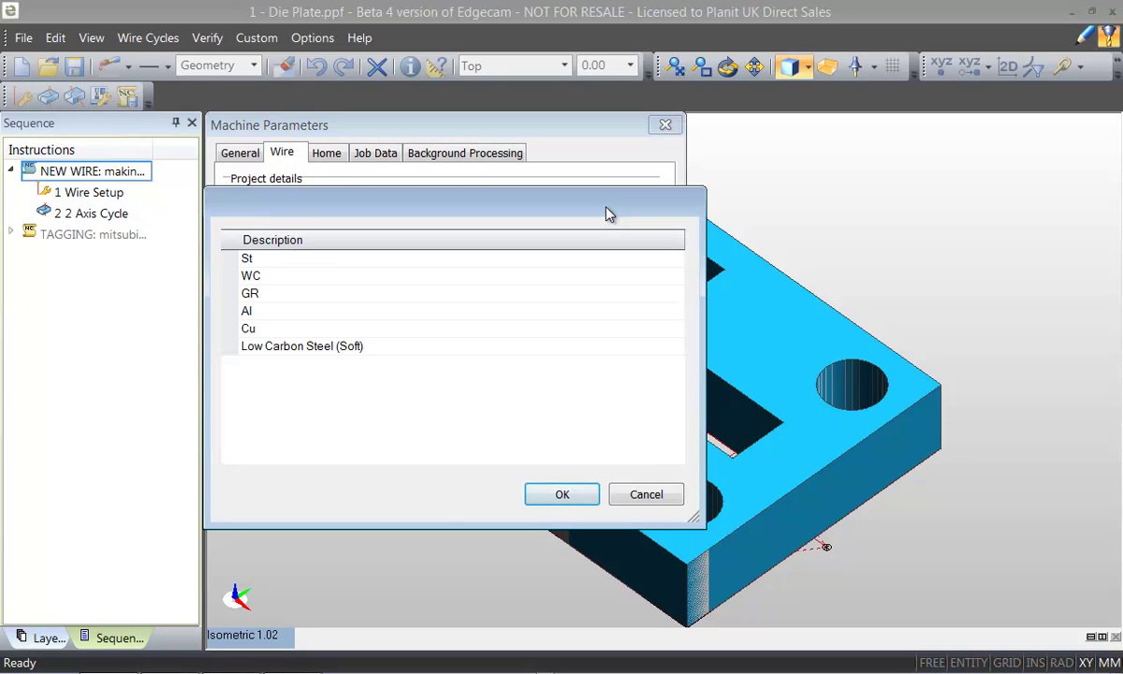
{"action": "double_click", "coordinate": [503, 266]}
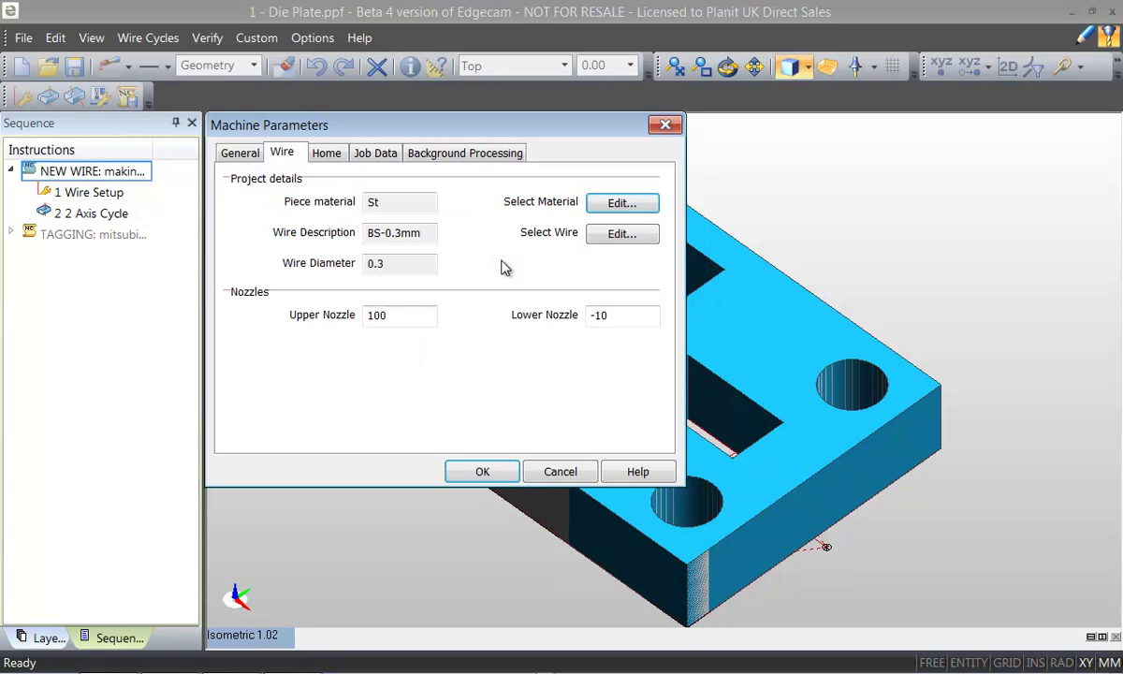
Browse the wires BS-0.1mm, T-0.25mm and HS-0.3mm, then close the list unchanged
{"action": "left_click", "coordinate": [591, 233]}
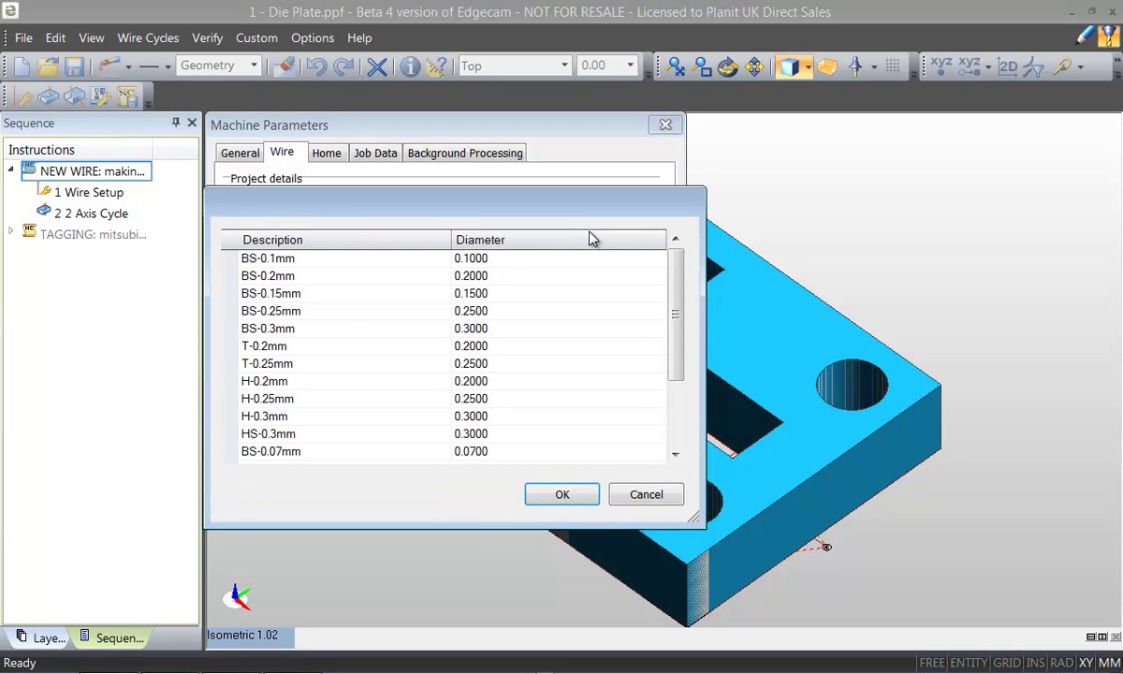
{"action": "left_click", "coordinate": [292, 261]}
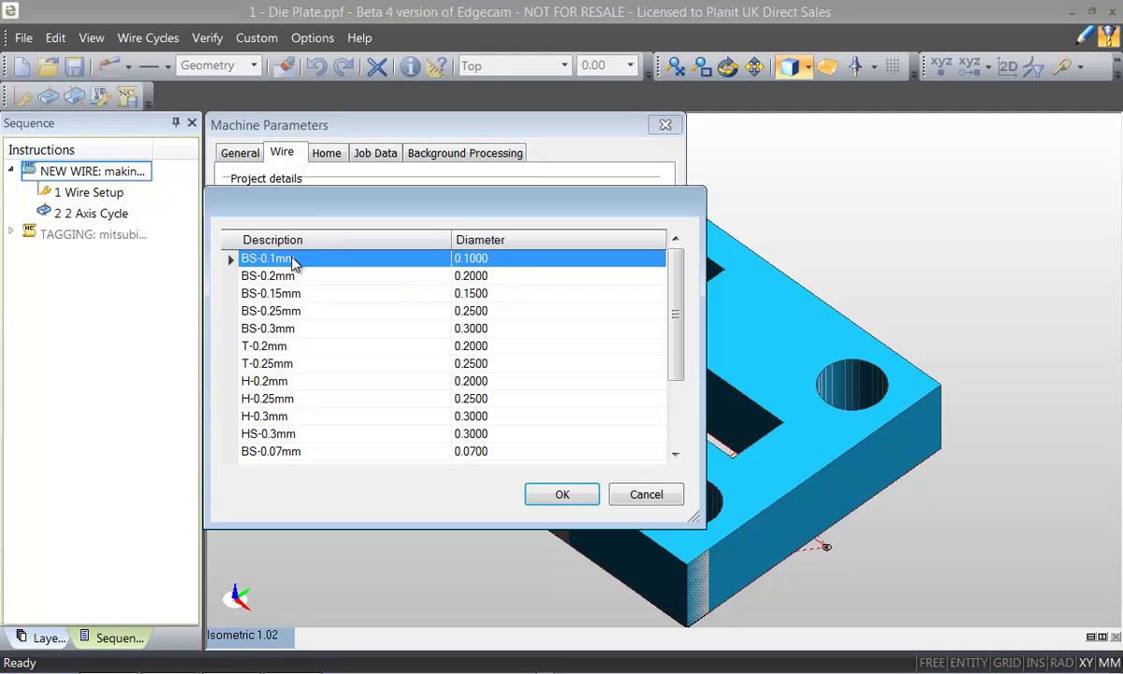
{"action": "key", "text": "Down"}
{"action": "key", "text": "Down"}
{"action": "key", "text": "Down"}
{"action": "key", "text": "Down"}
{"action": "key", "text": "Down"}
{"action": "key", "text": "Down"}
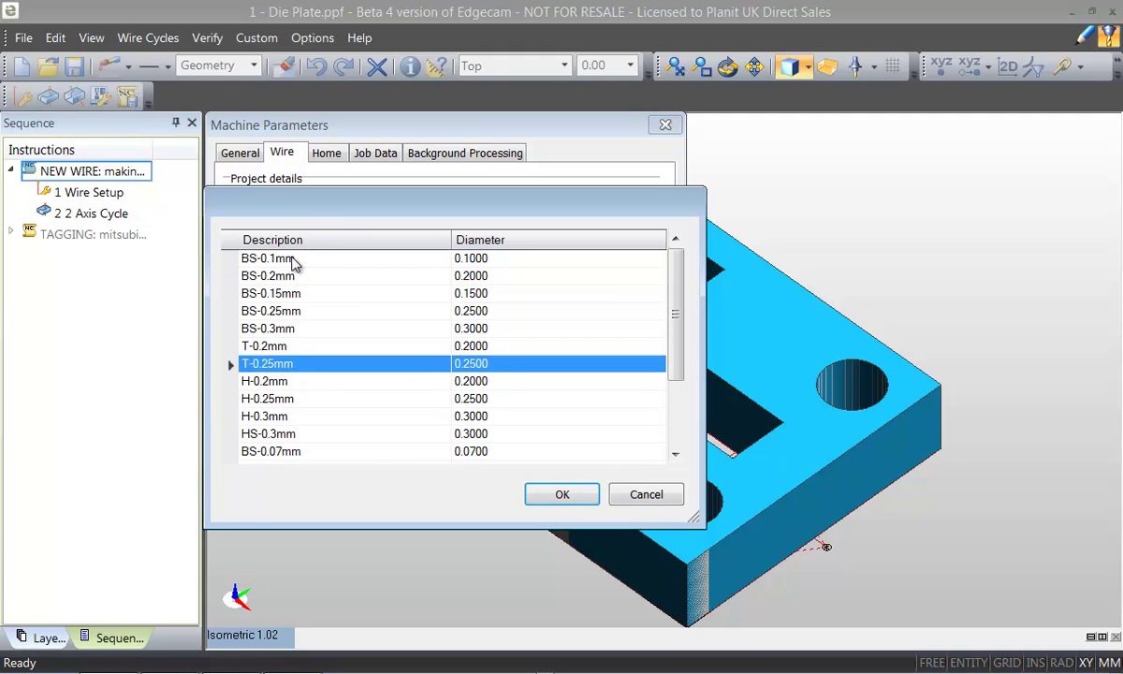
{"action": "key", "text": "Down"}
{"action": "key", "text": "Down"}
{"action": "key", "text": "Down"}
{"action": "key", "text": "Down"}
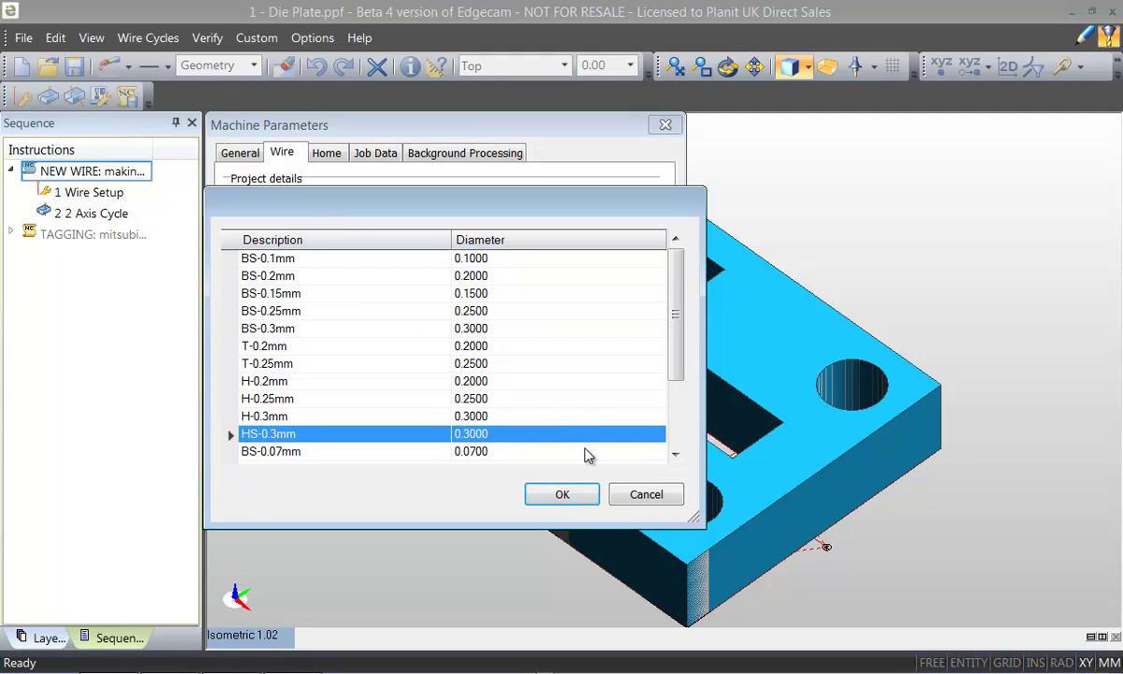
{"action": "left_click", "coordinate": [635, 498]}
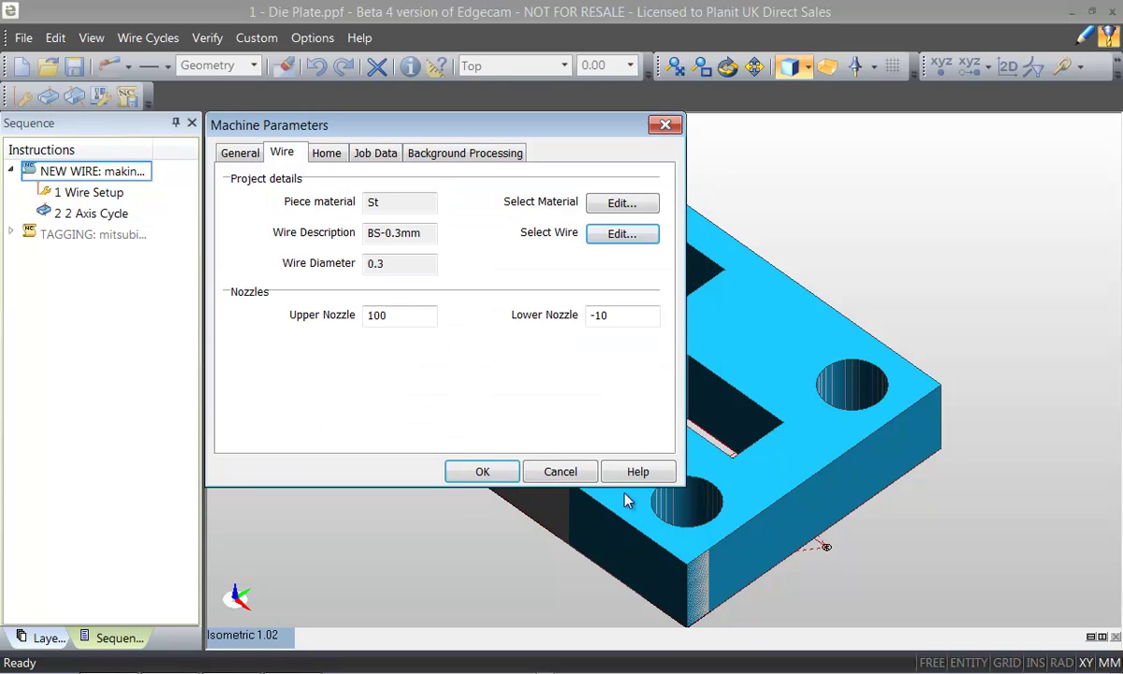
Cancel the machine parameters and review the Makino machine models, keeping U32k U53k EU64 U86 (Version 42)
{"action": "left_click", "coordinate": [540, 471]}
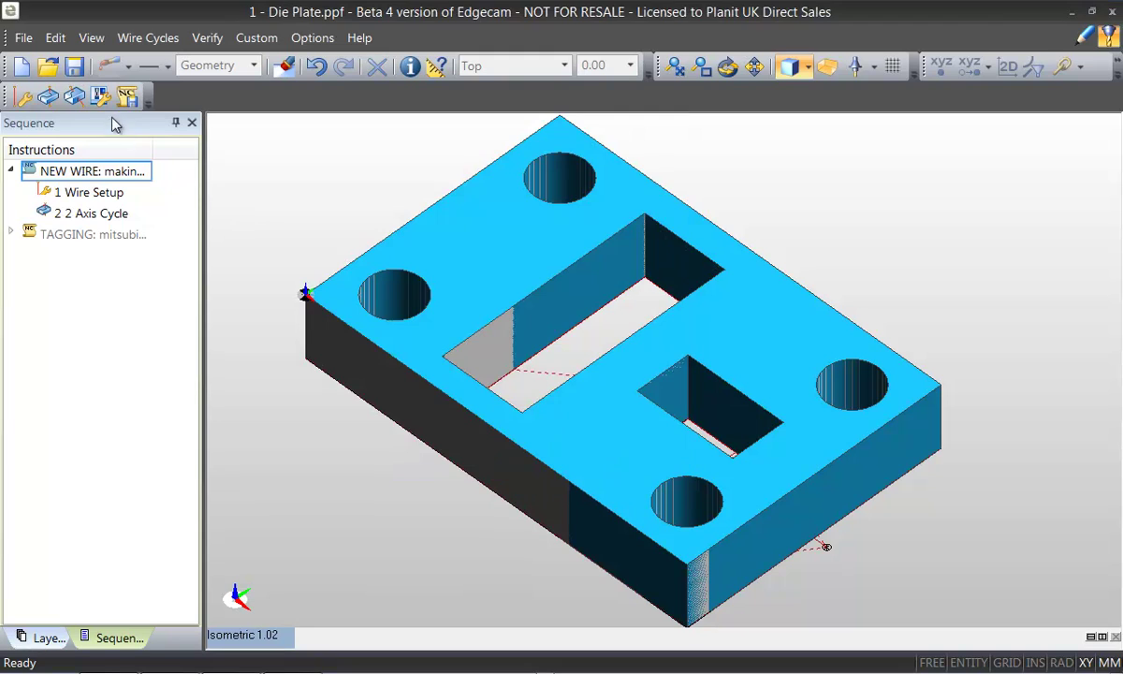
{"action": "left_click", "coordinate": [101, 98]}
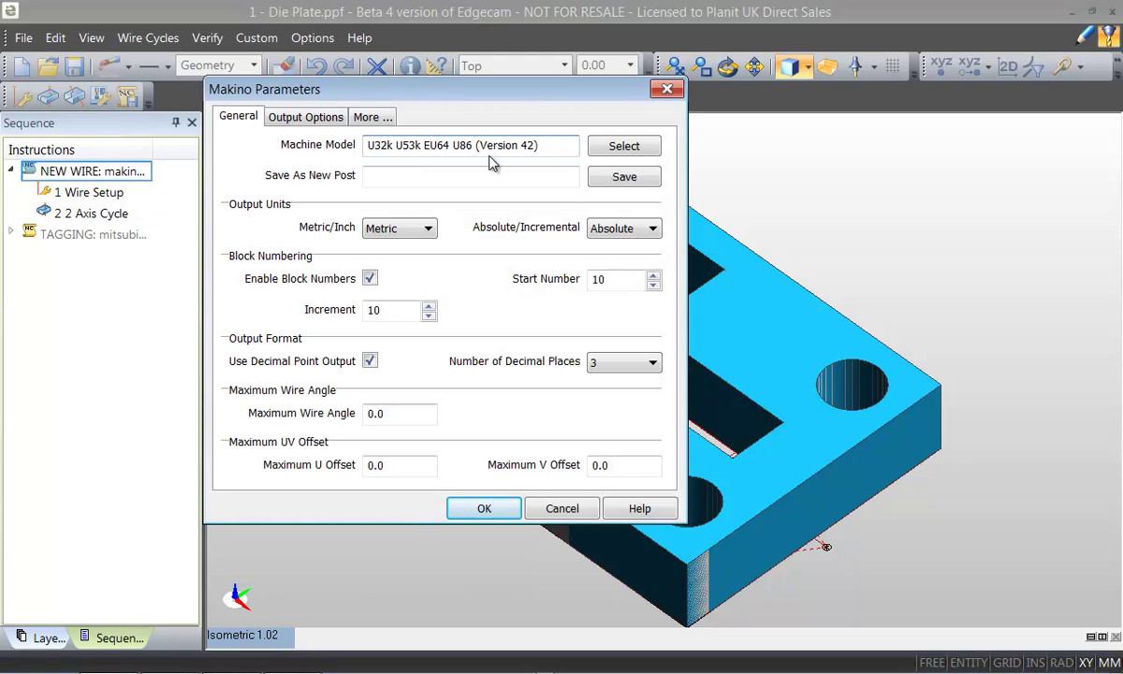
{"action": "left_click", "coordinate": [599, 152]}
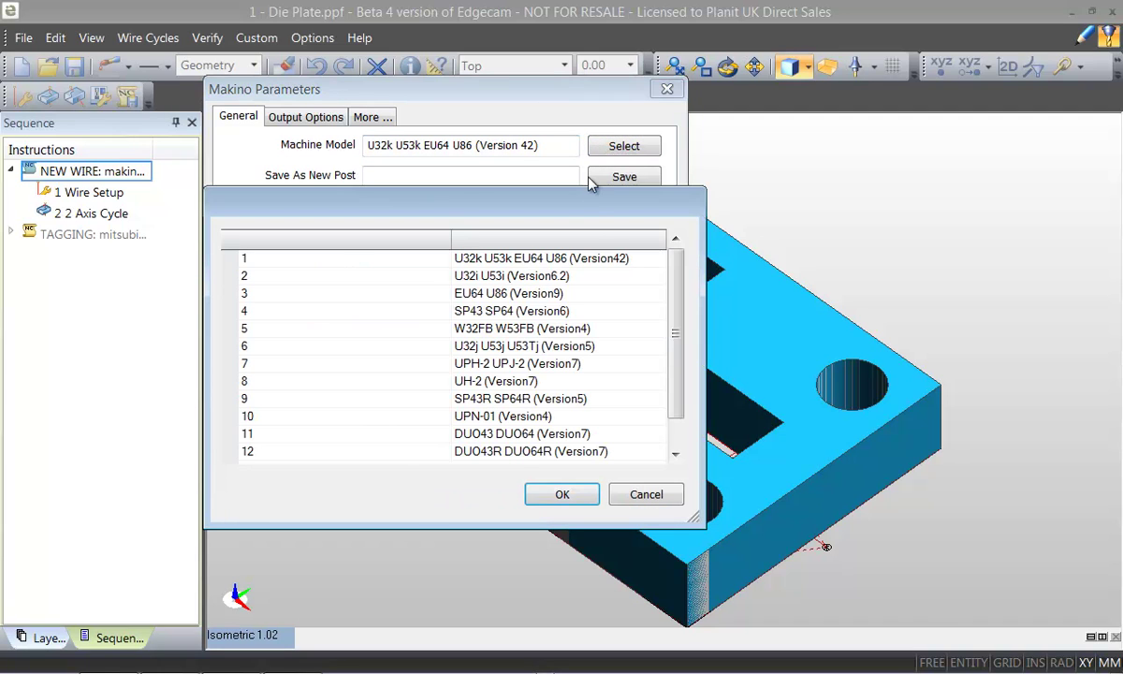
{"action": "left_click_drag", "start_coordinate": [680, 300], "coordinate": [680, 342]}
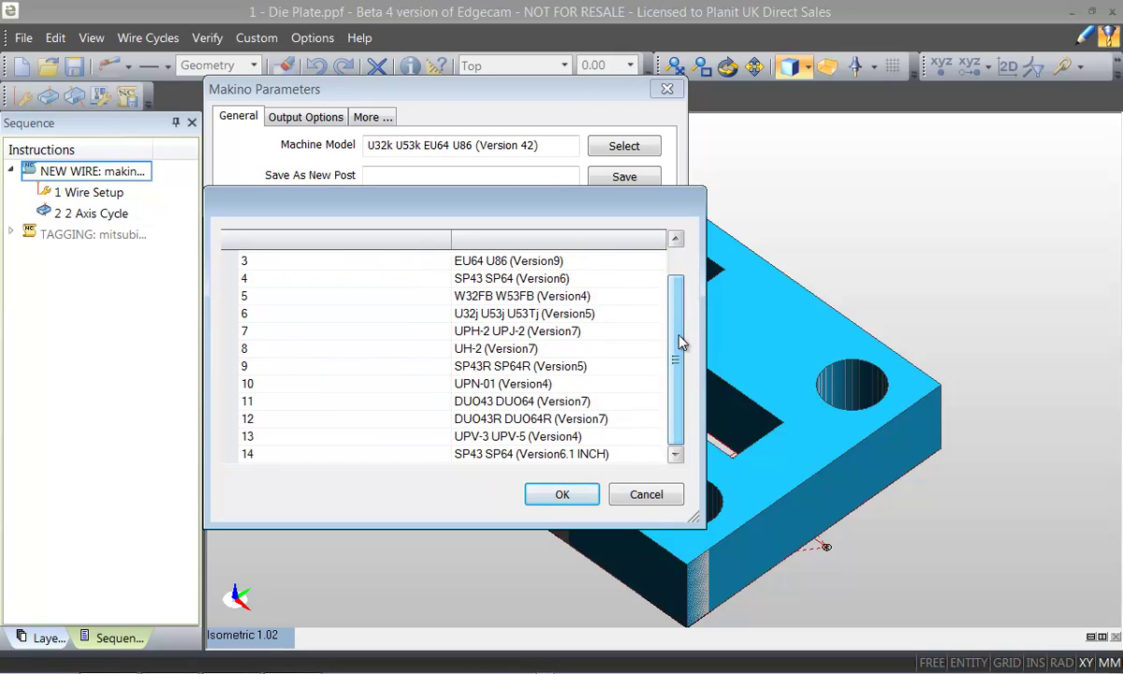
{"action": "left_click", "coordinate": [646, 494]}
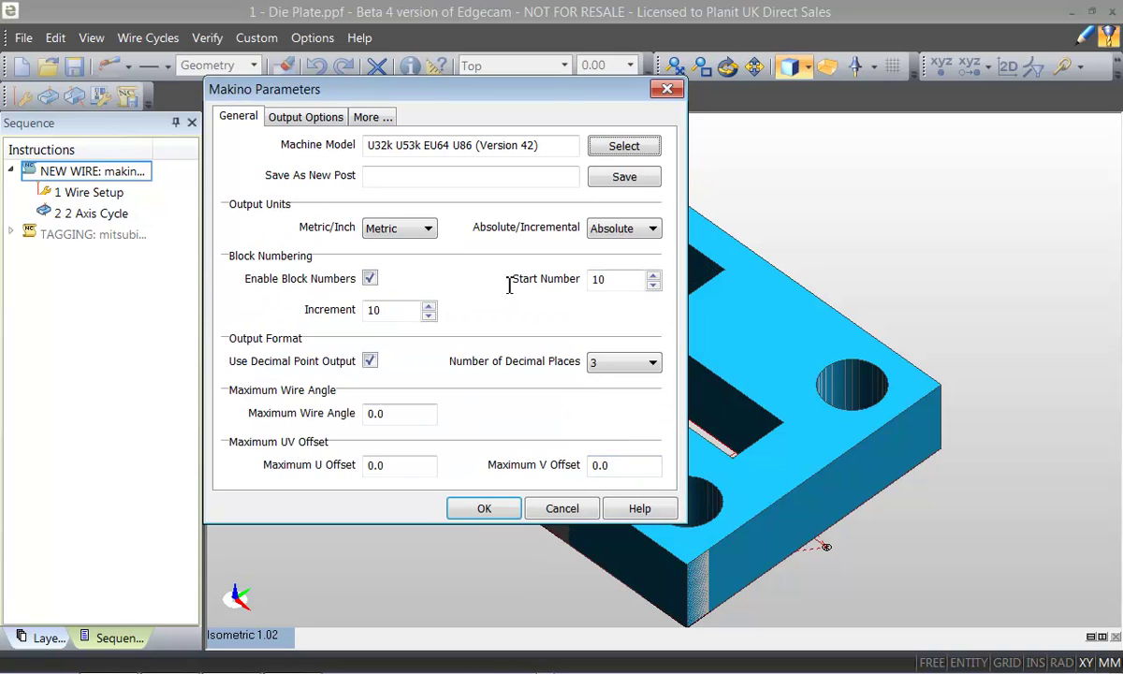
Set the Makino post to Inch output and Absolute positioning, with block numbering off
{"action": "left_click", "coordinate": [418, 228]}
{"action": "left_click", "coordinate": [412, 247]}
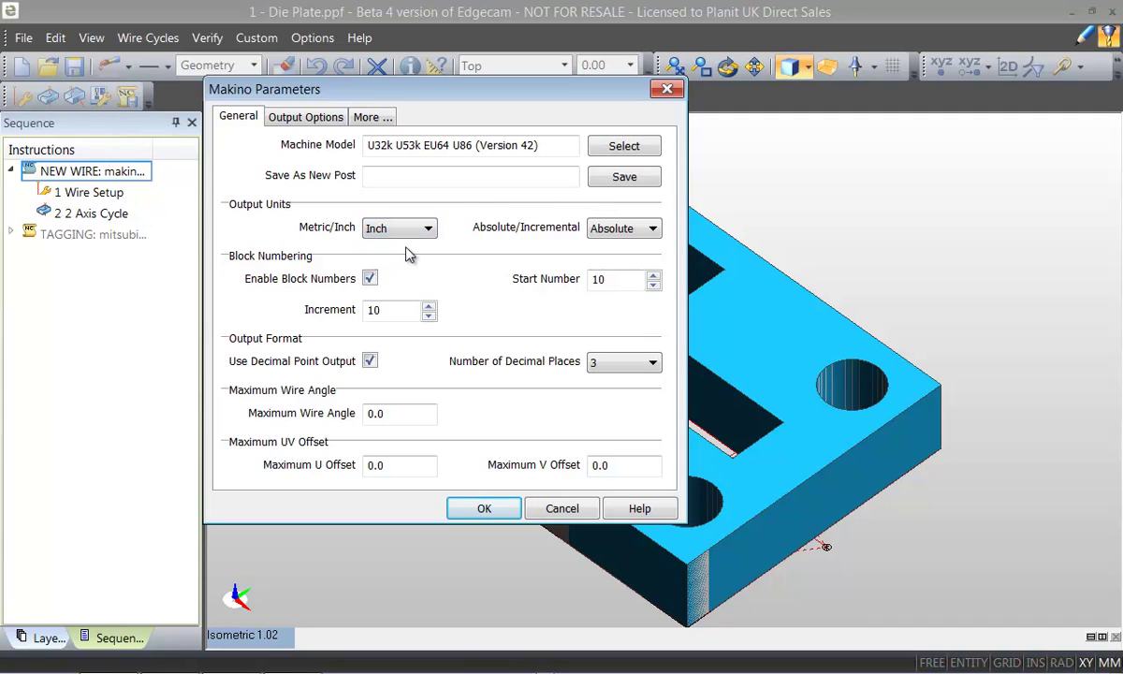
{"action": "left_click", "coordinate": [634, 233]}
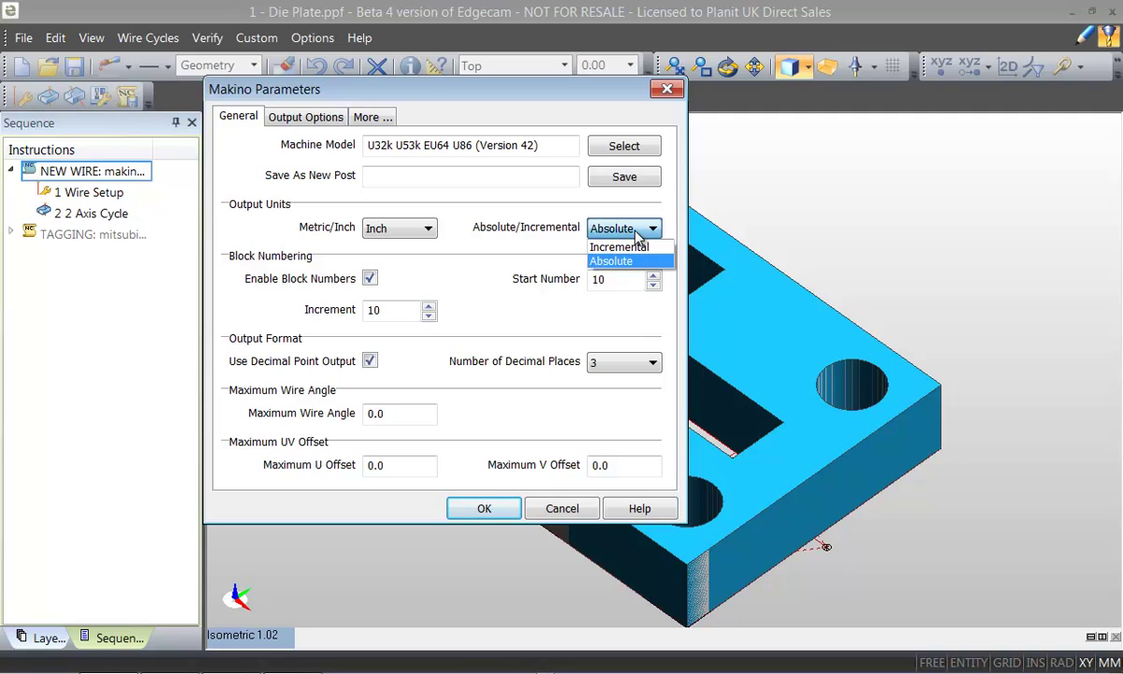
{"action": "left_click", "coordinate": [637, 236]}
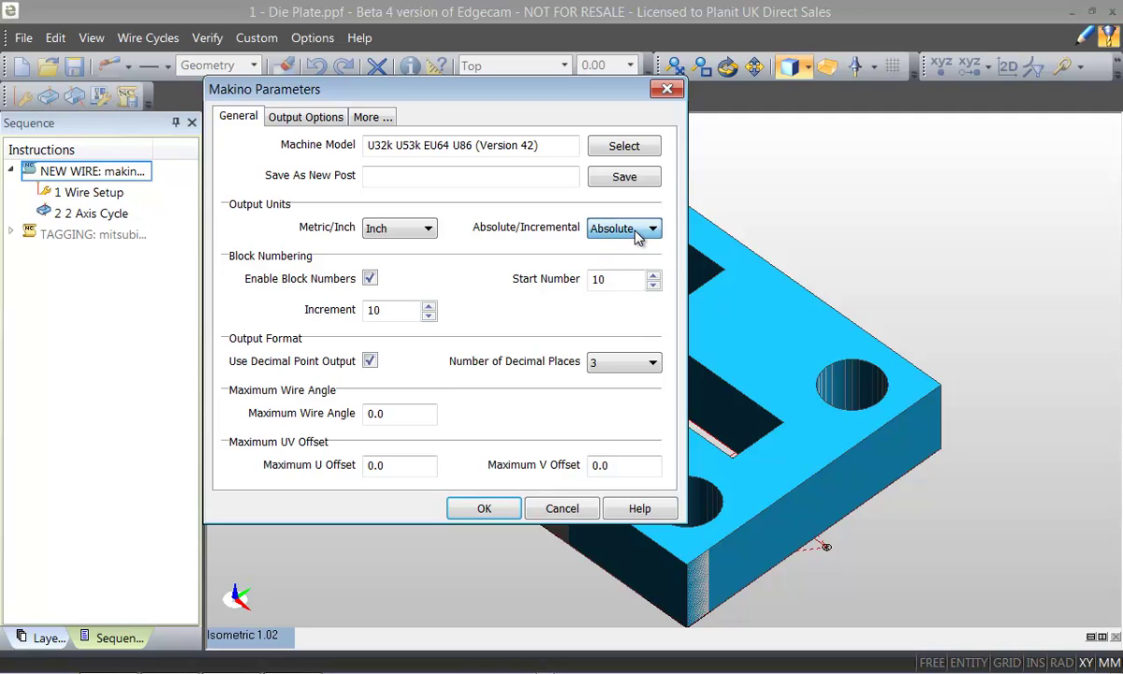
{"action": "left_click", "coordinate": [370, 280]}
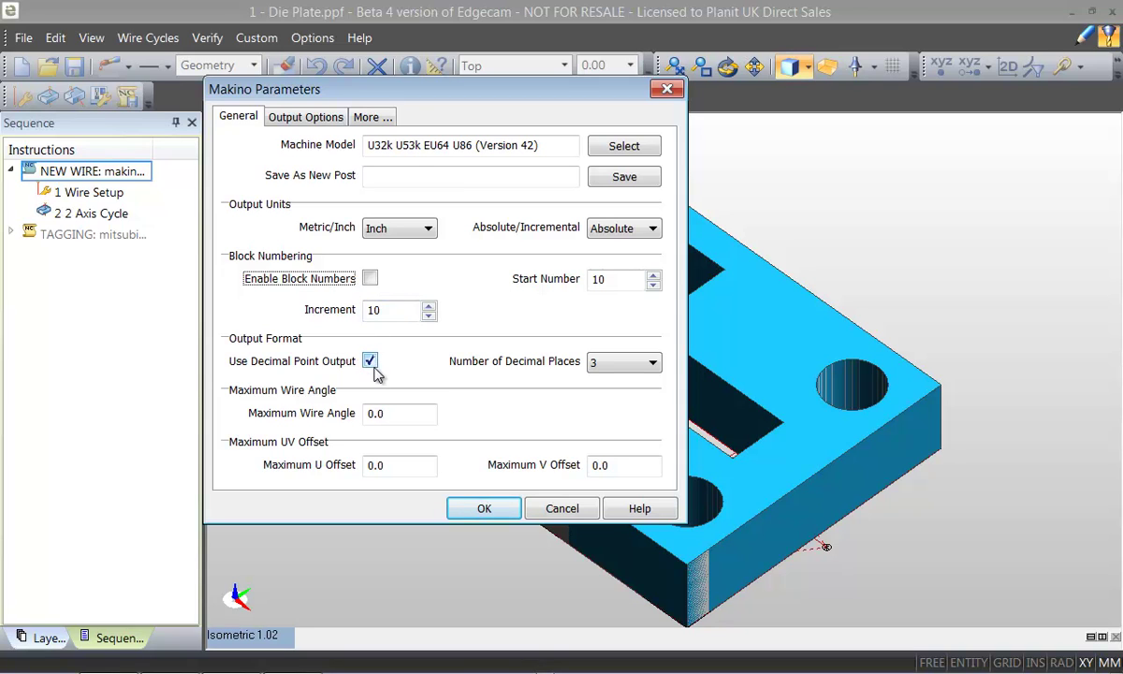
Save the configuration as a new post named MY MAKINO and close the settings
{"action": "left_click", "coordinate": [400, 178]}
{"action": "type", "text": "MY MAKINO"}
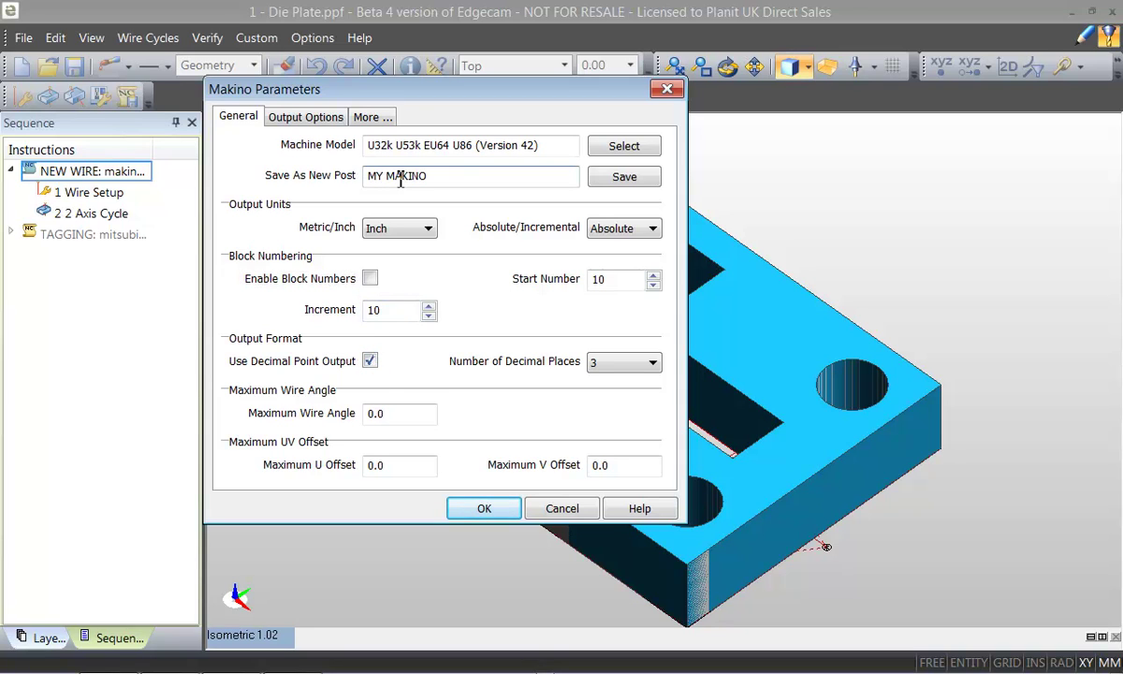
{"action": "left_click", "coordinate": [619, 183]}
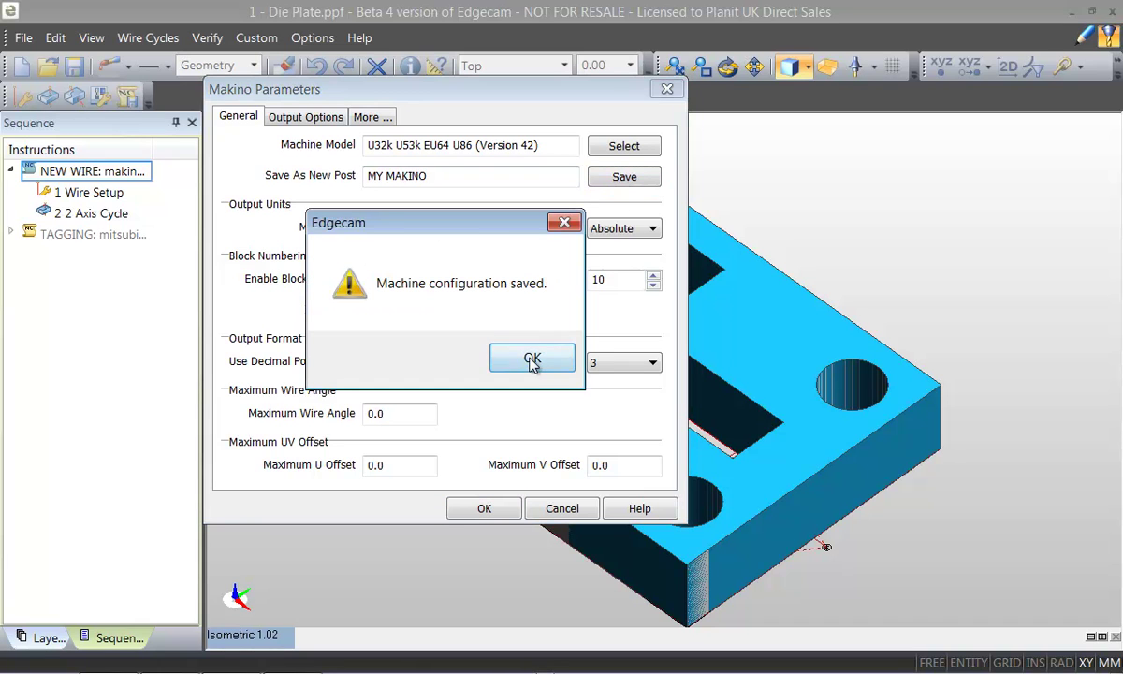
{"action": "left_click", "coordinate": [499, 342]}
{"action": "left_click", "coordinate": [541, 510]}
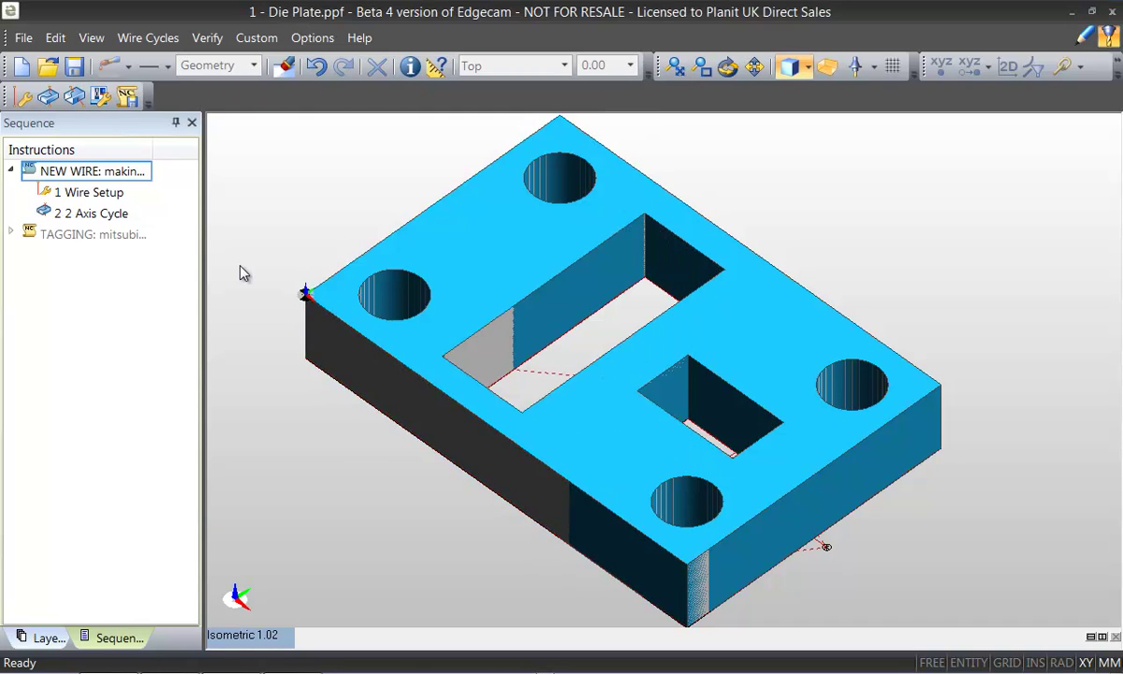
Confirm MY MAKINO is in the post list, cancel the new sequence, and view from Top
{"action": "right_click", "coordinate": [105, 165]}
{"action": "left_click", "coordinate": [138, 210]}
{"action": "left_click", "coordinate": [607, 208]}
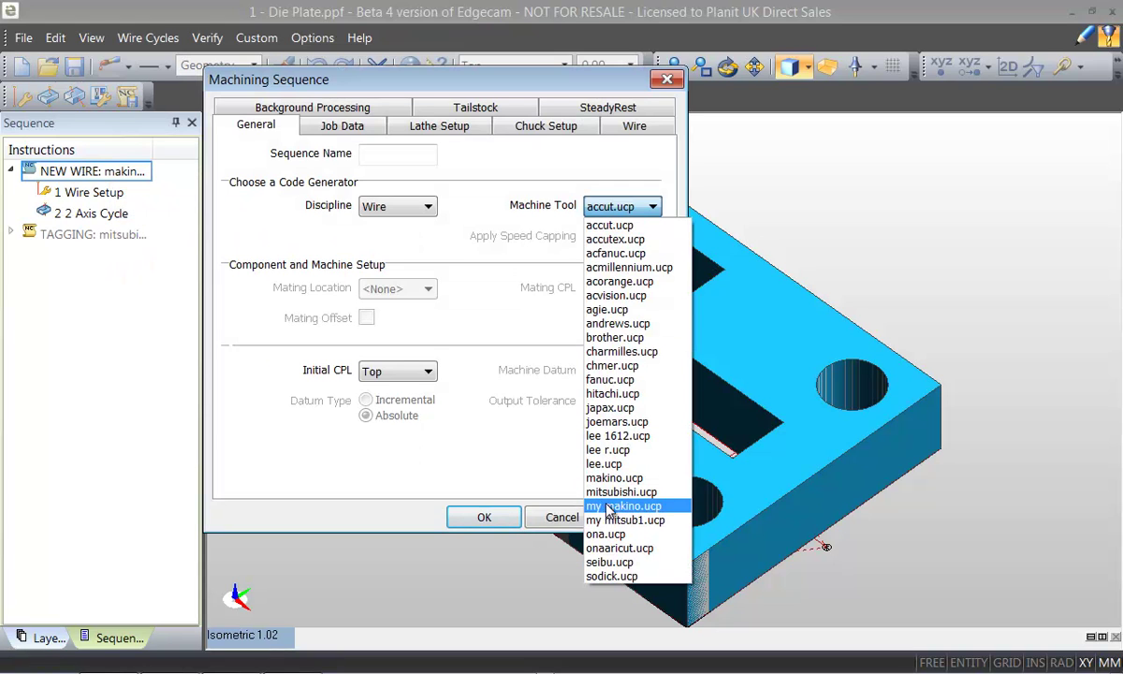
{"action": "left_click", "coordinate": [548, 513]}
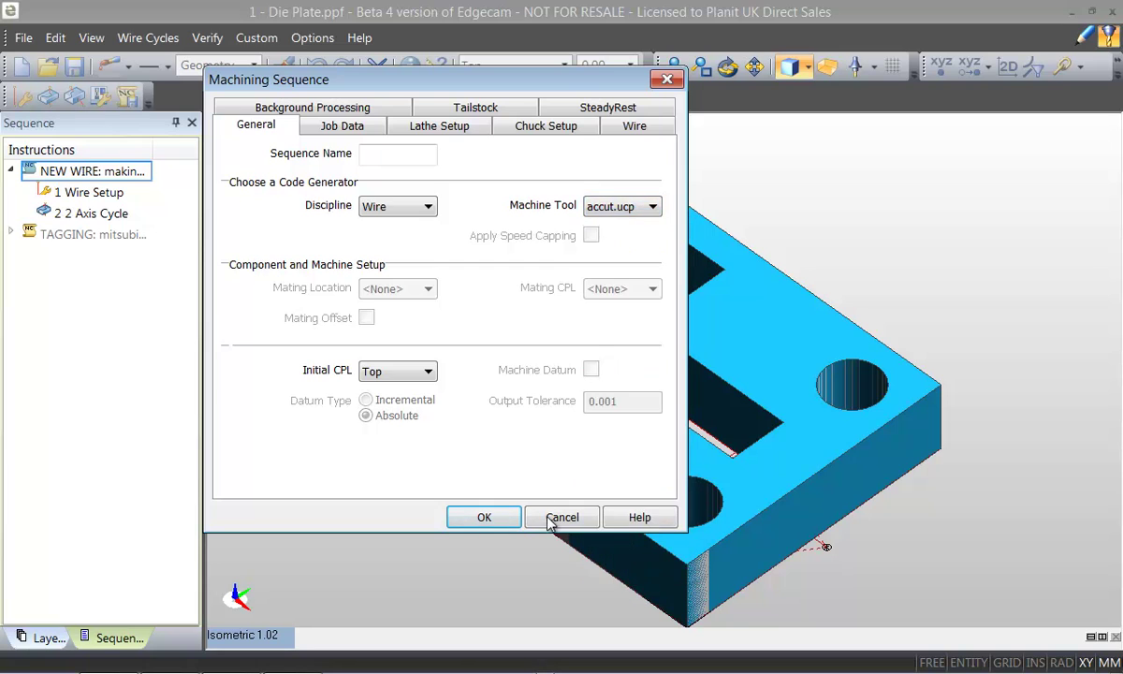
{"action": "left_click", "coordinate": [557, 520]}
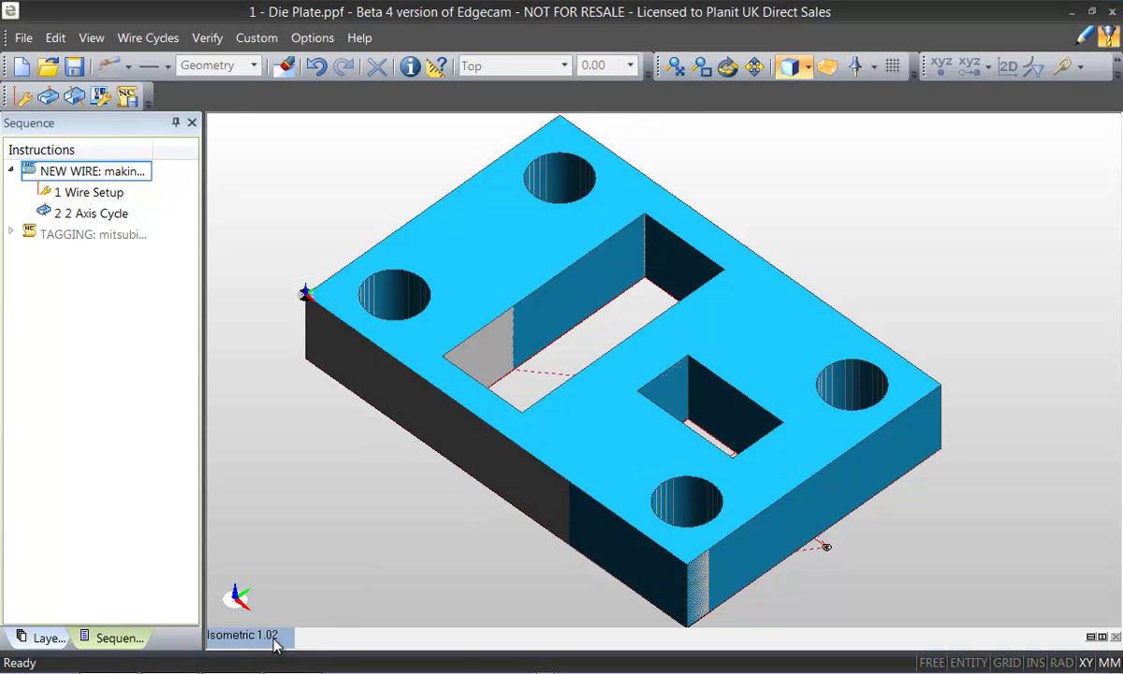
{"action": "left_click", "coordinate": [264, 632]}
{"action": "left_click", "coordinate": [247, 587]}
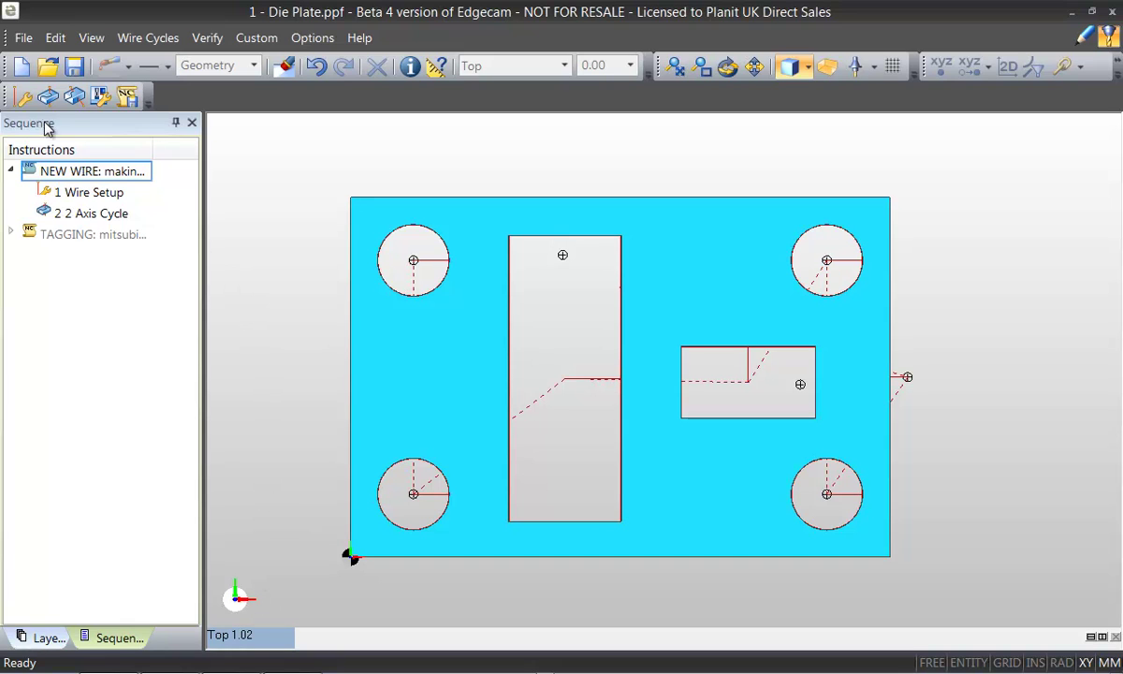
Set the Wire Setup pre-defined strategy to Attended bosses (tag area to be ground)
{"action": "left_click", "coordinate": [23, 97]}
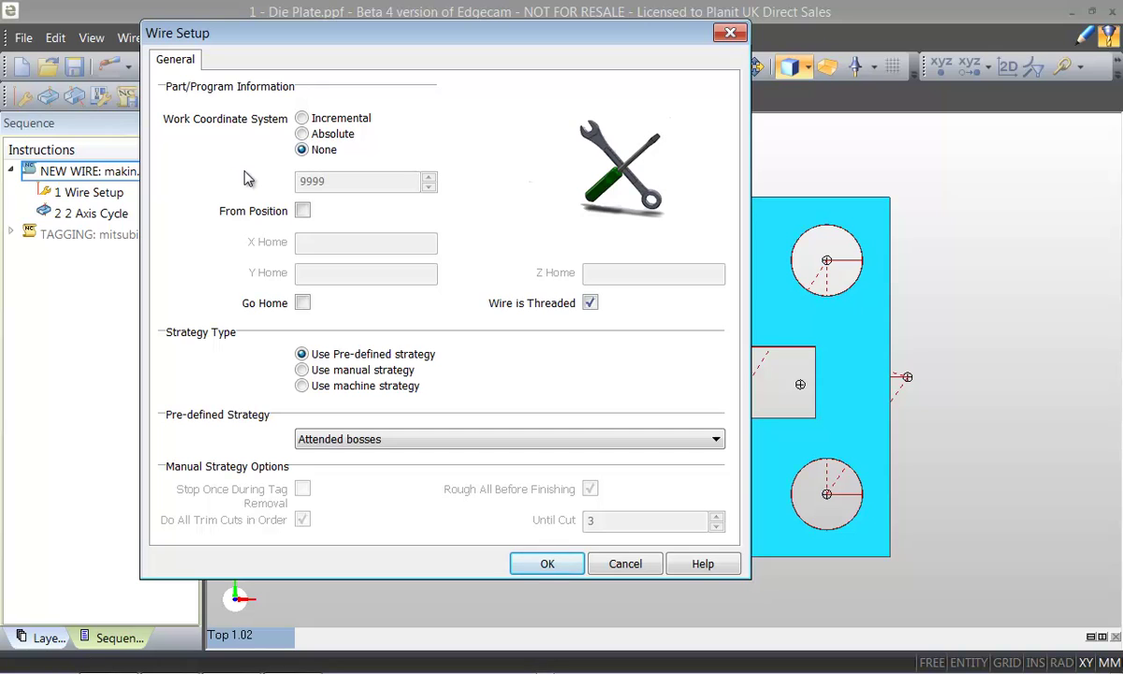
{"action": "left_click", "coordinate": [314, 440]}
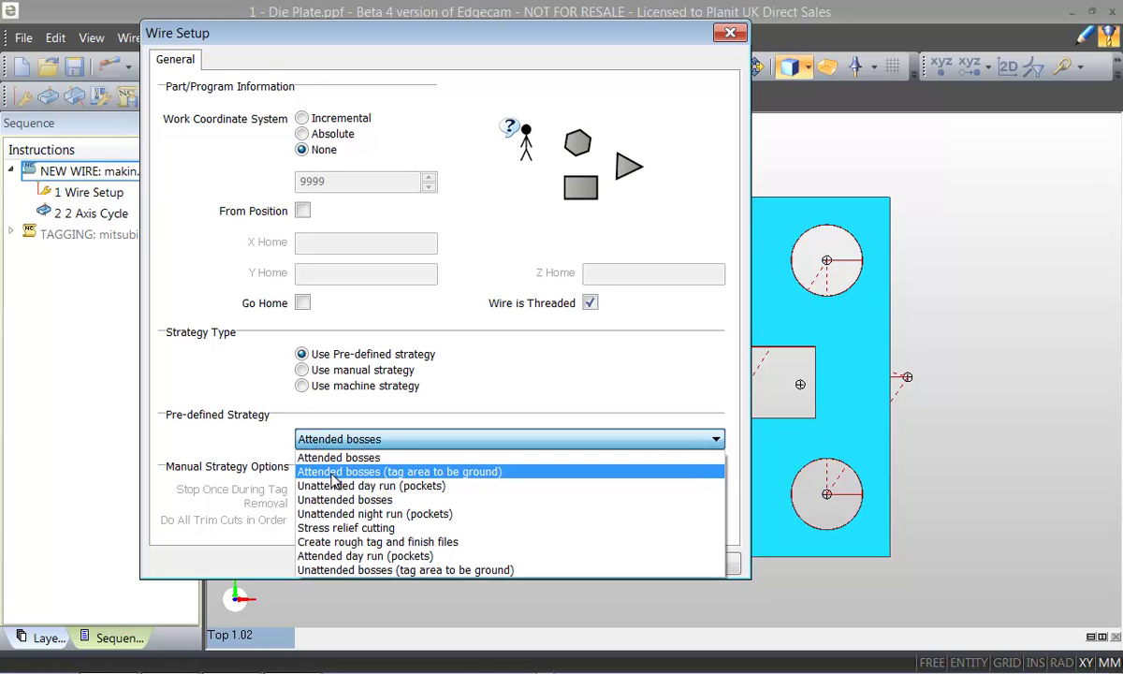
{"action": "left_click", "coordinate": [331, 474]}
{"action": "left_click", "coordinate": [329, 440]}
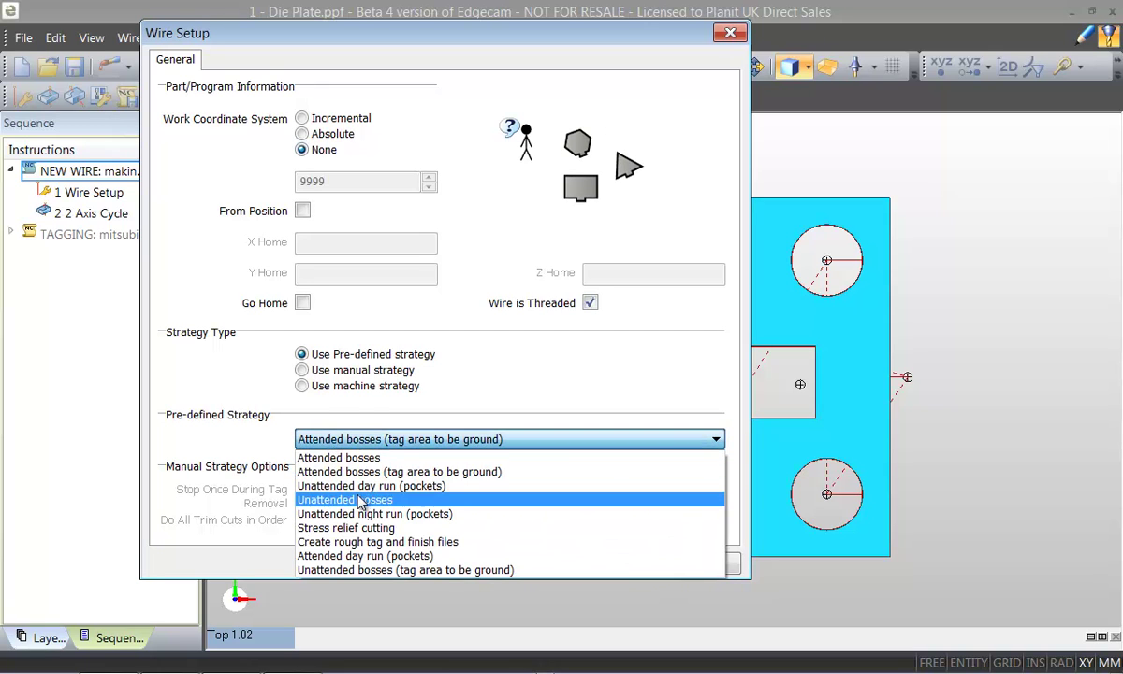
{"action": "left_click", "coordinate": [449, 514]}
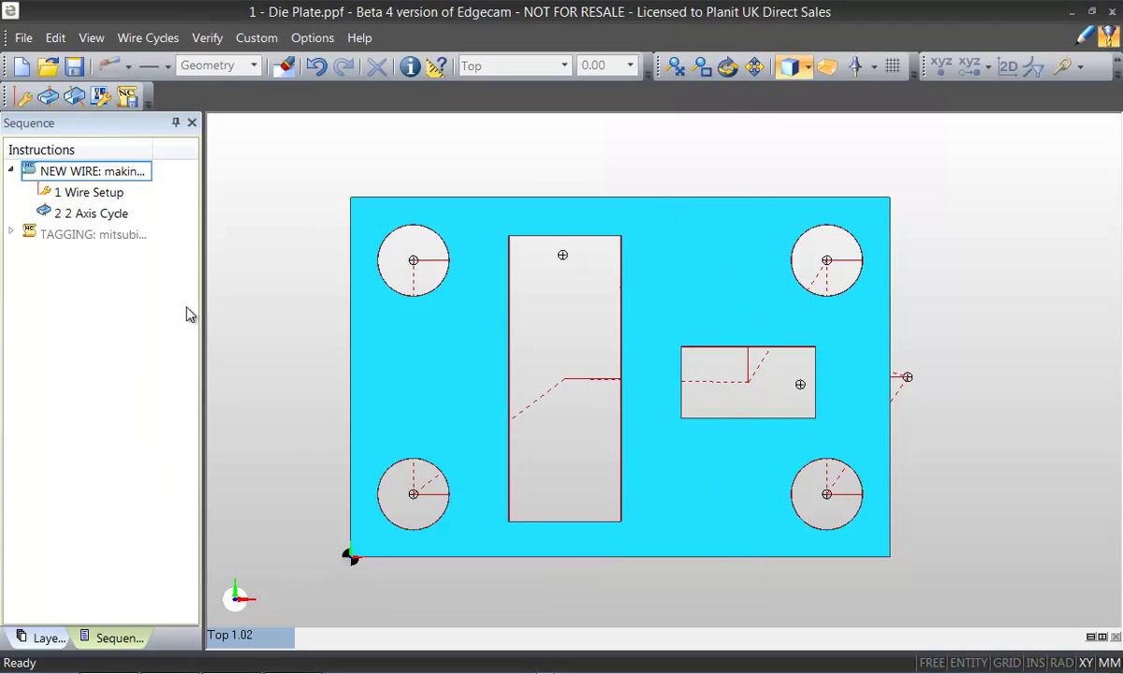
Choose the 50 mm thickness, 4-cut technology database entry for the 2 Axis Cycle
{"action": "double_click", "coordinate": [131, 218]}
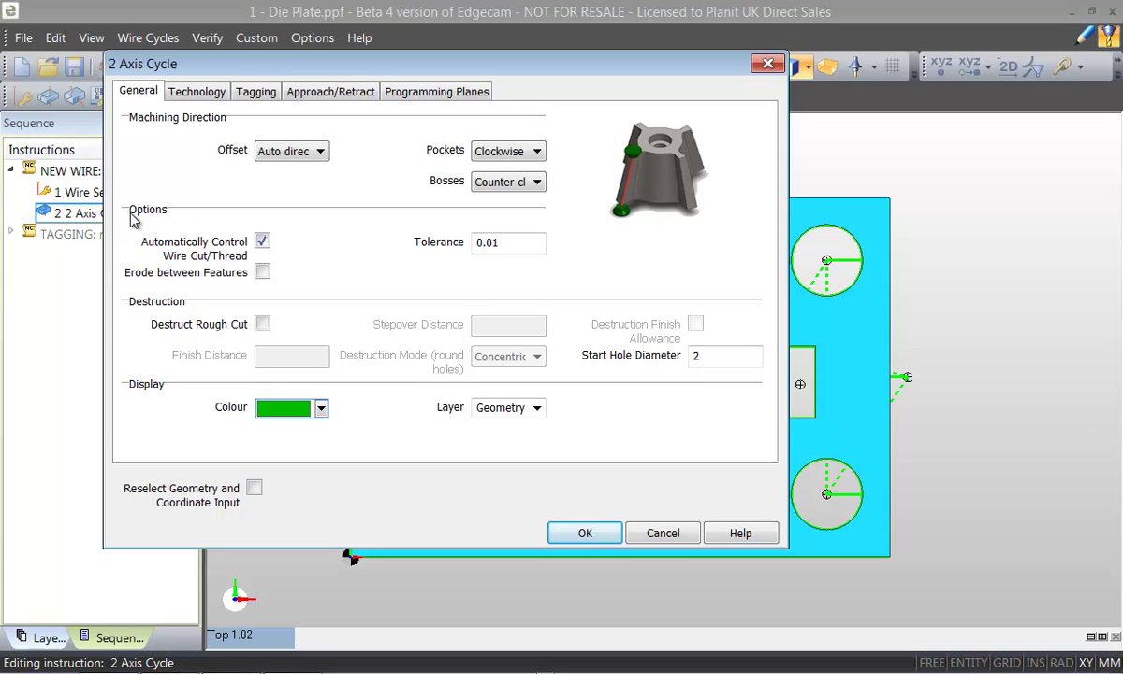
{"action": "left_click", "coordinate": [194, 94]}
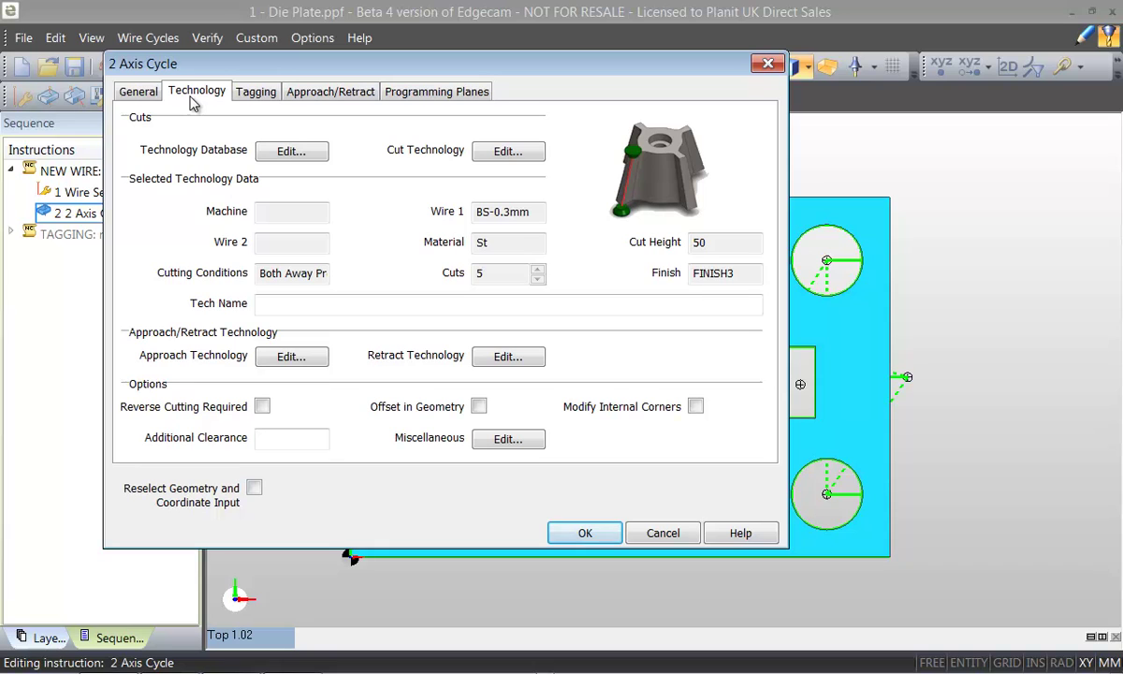
{"action": "left_click", "coordinate": [302, 161]}
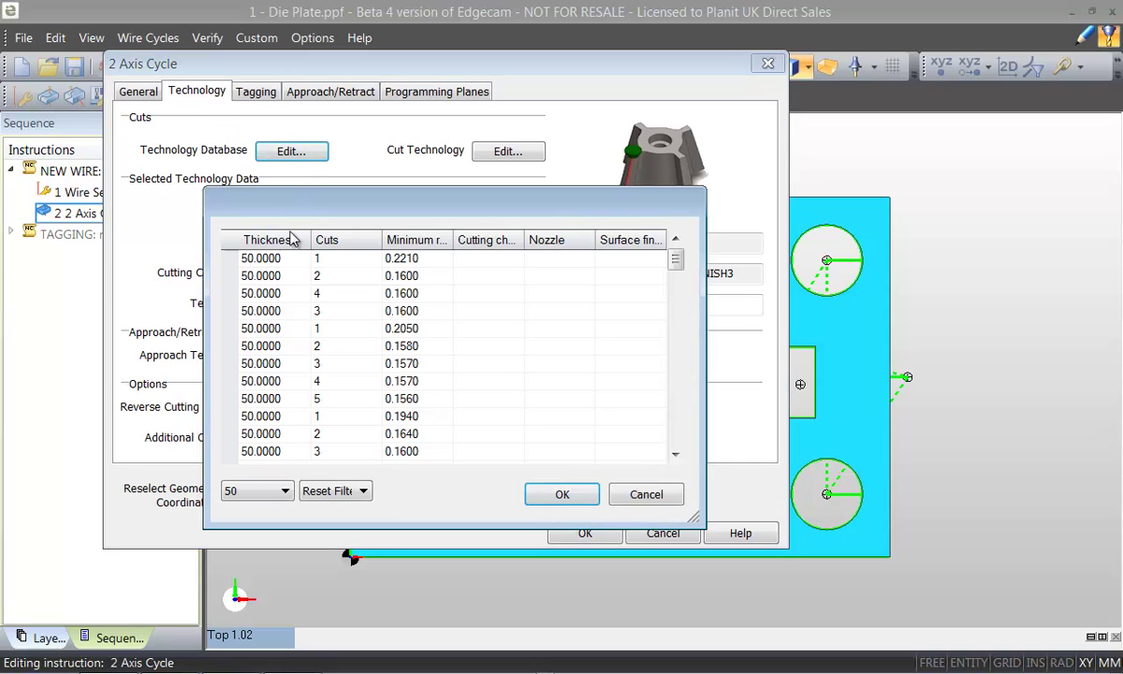
{"action": "left_click", "coordinate": [284, 265]}
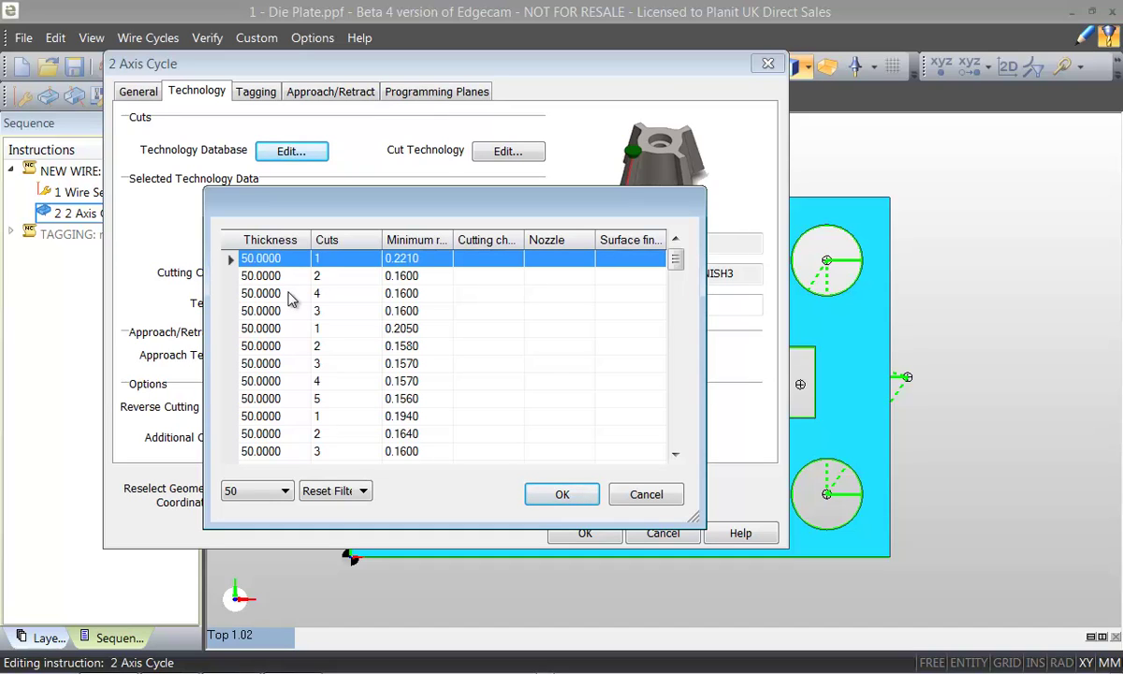
{"action": "left_click", "coordinate": [290, 295]}
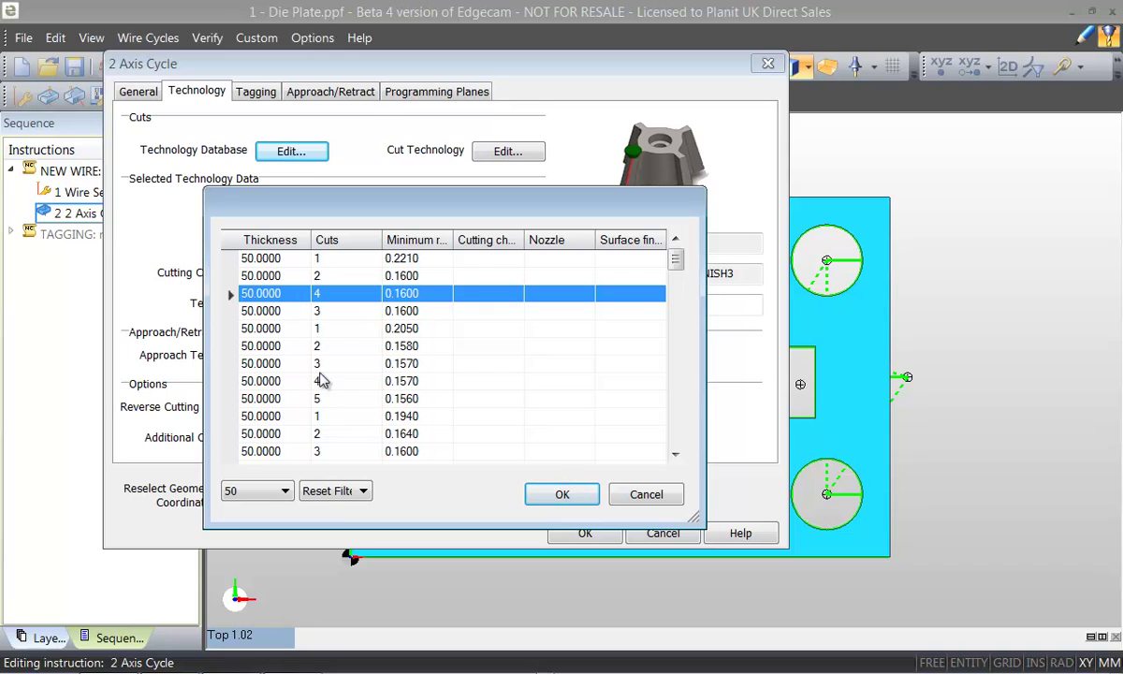
{"action": "left_click", "coordinate": [539, 498]}
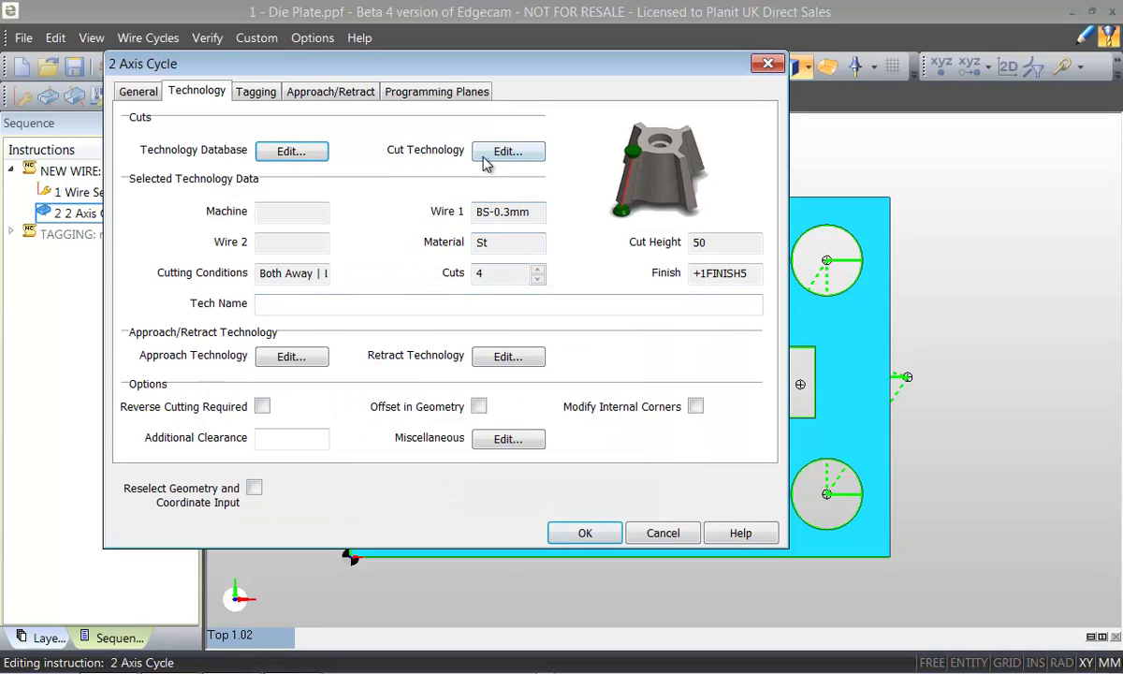
Review the four cut passes in Cut Technology and accept them
{"action": "left_click", "coordinate": [484, 156]}
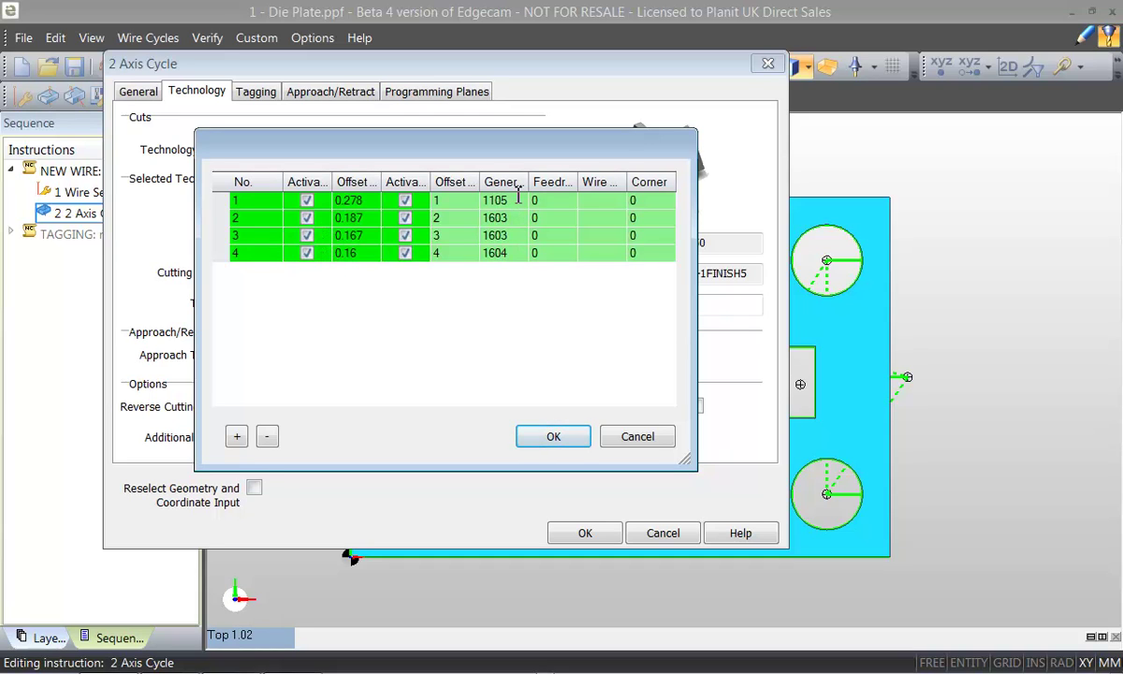
{"action": "left_click", "coordinate": [552, 437]}
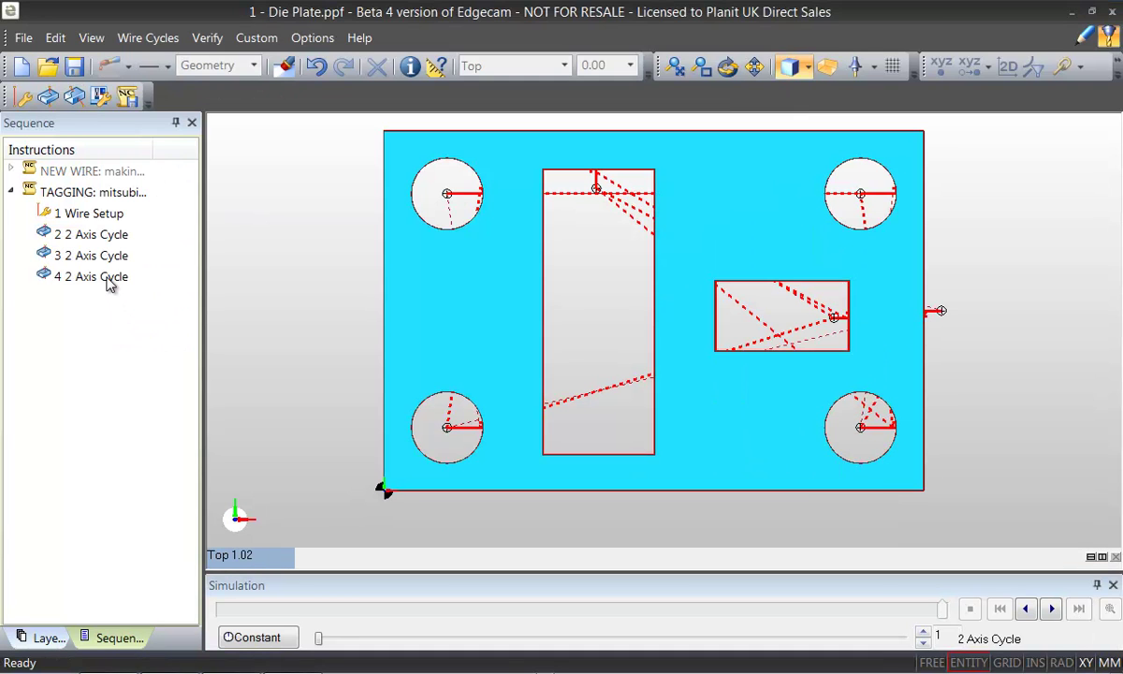
Turn on Reselect Geometry and Coordinate Input for the fourth 2 Axis Cycle
{"action": "double_click", "coordinate": [107, 279]}
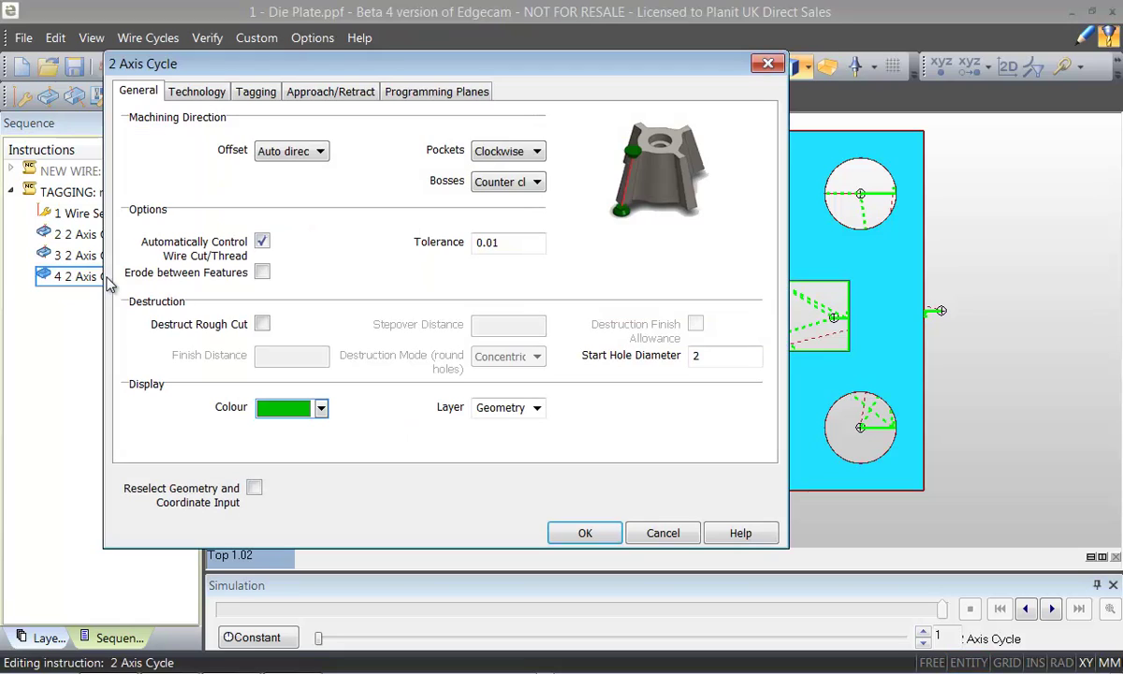
{"action": "left_click", "coordinate": [255, 489]}
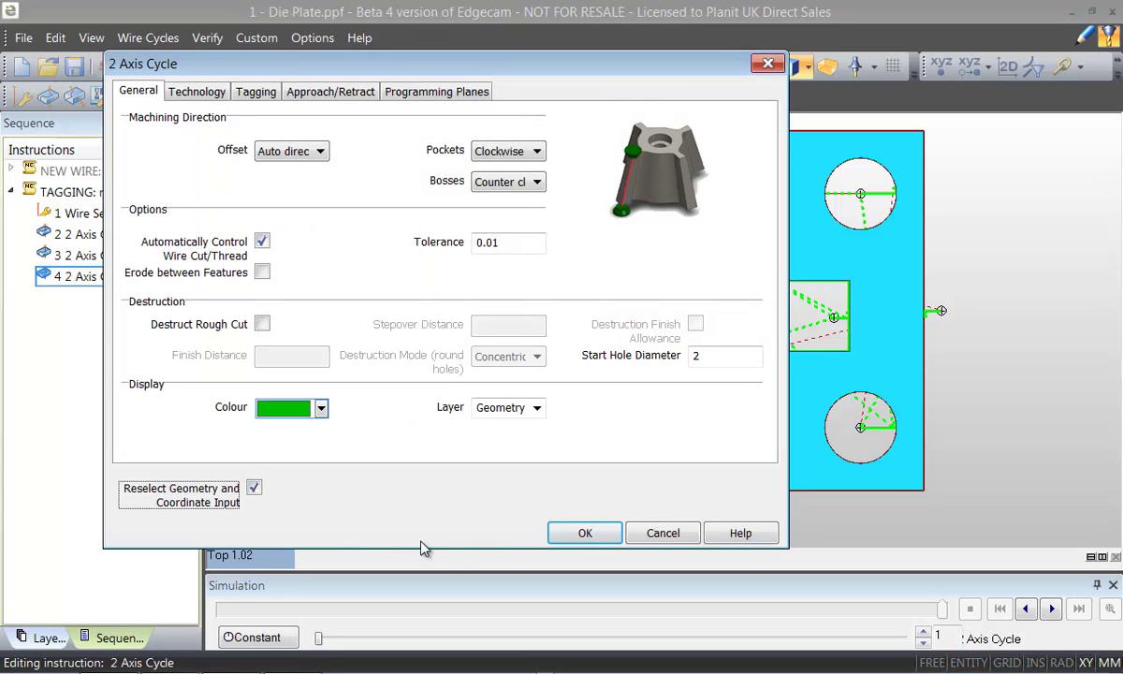
{"action": "left_click", "coordinate": [582, 534]}
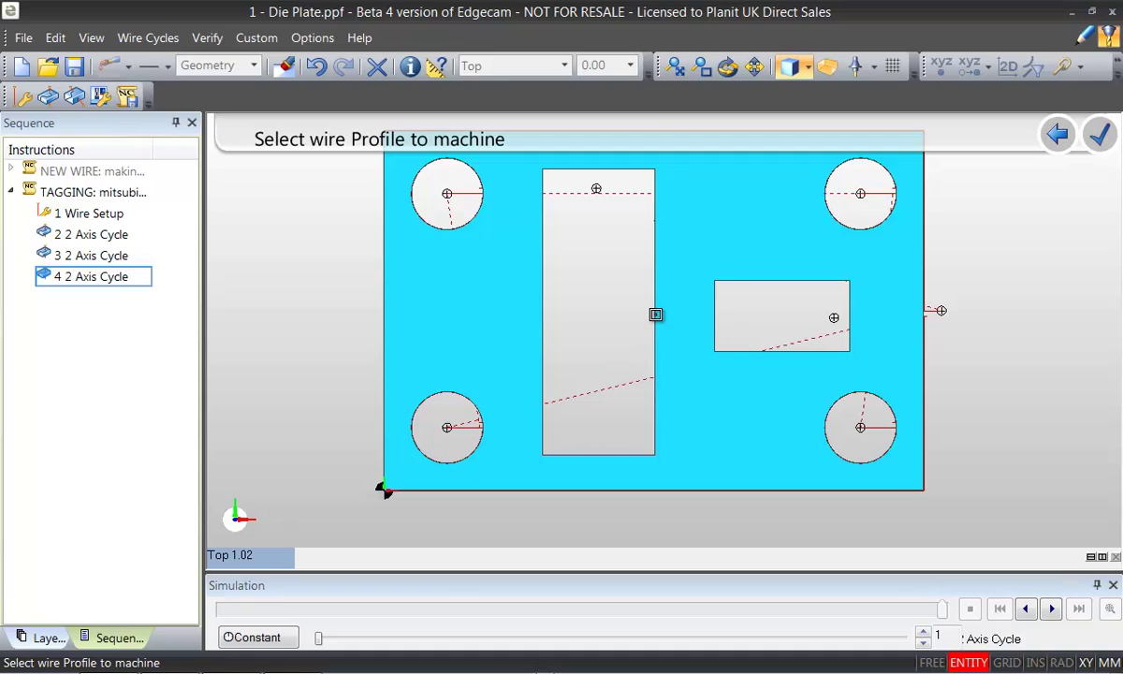
Select the tall rectangular pocket, placing the start hole and profile start on its top edge
{"action": "left_click", "coordinate": [656, 315]}
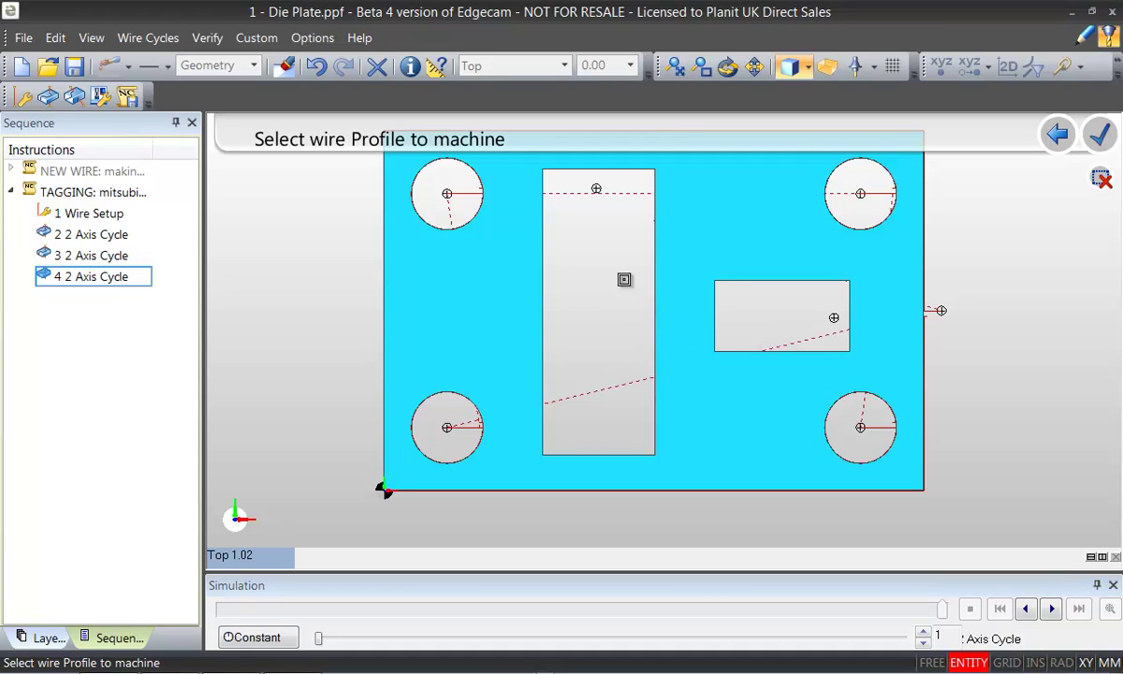
{"action": "right_click", "coordinate": [597, 253]}
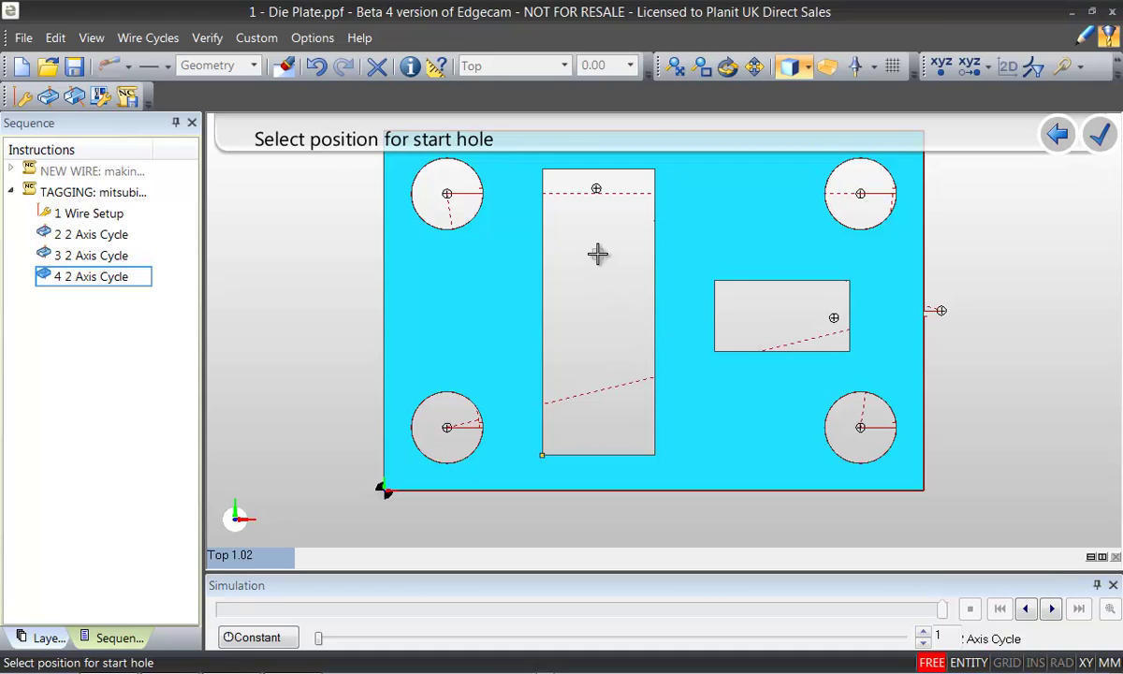
{"action": "left_click", "coordinate": [597, 188]}
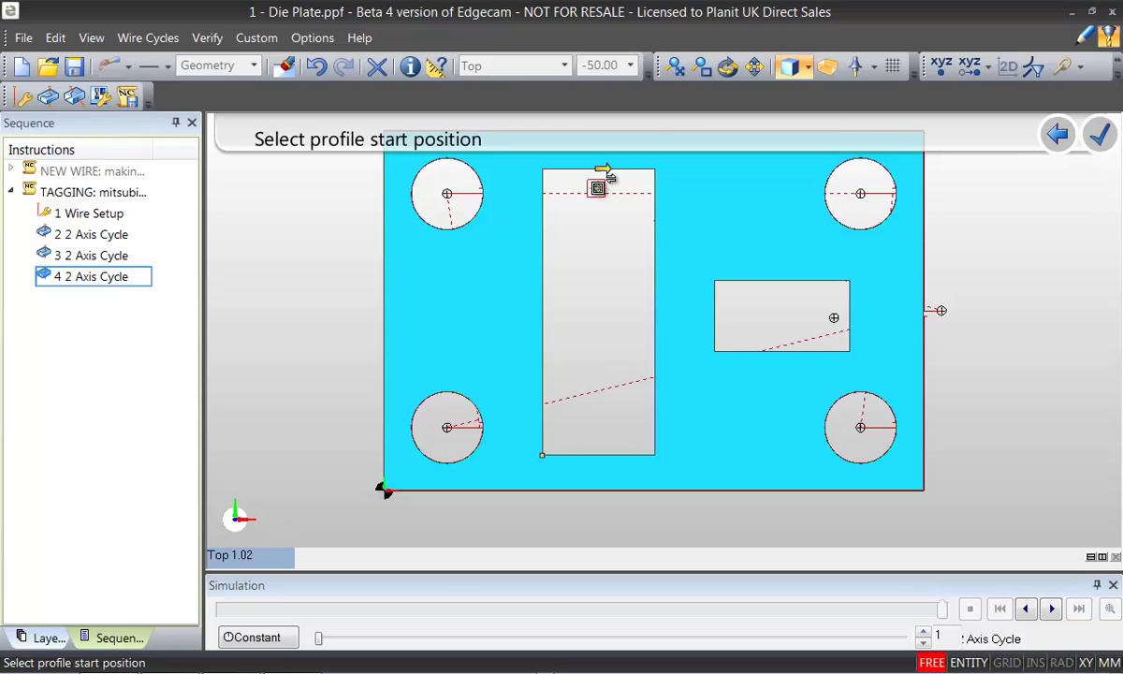
{"action": "left_click", "coordinate": [595, 289]}
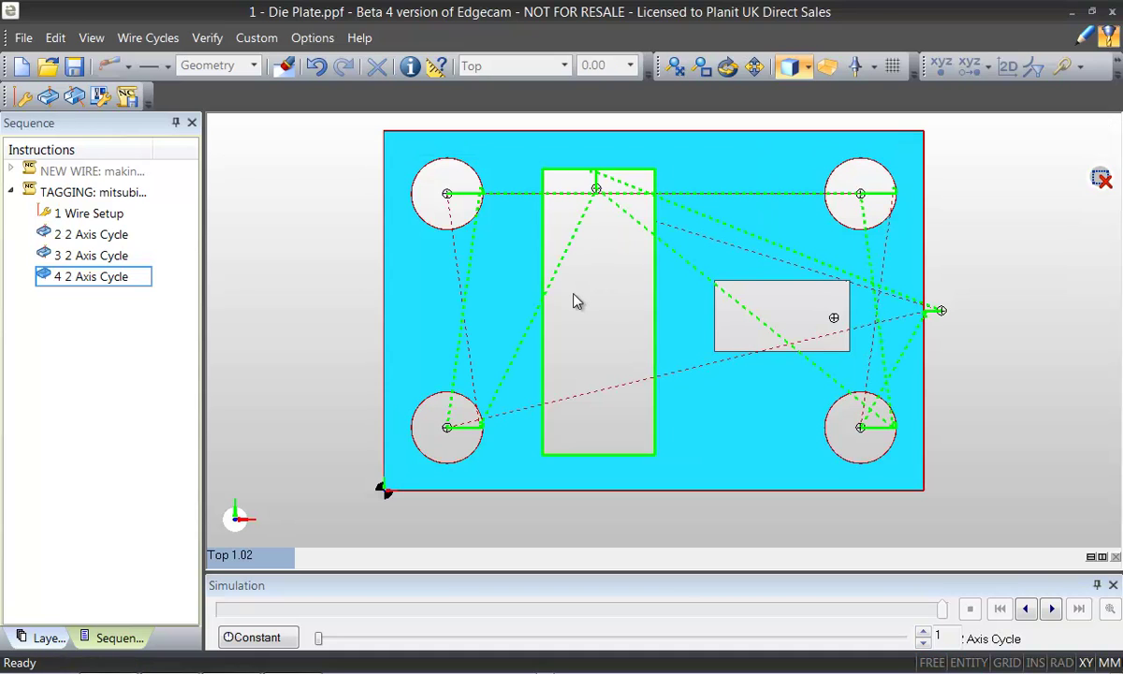
{"action": "mouse_move", "coordinate": [578, 300]}
{"action": "middle_mouse_down"}
{"action": "mouse_move", "coordinate": [547, 348]}
{"action": "mouse_move", "coordinate": [551, 326]}
{"action": "middle_mouse_up"}
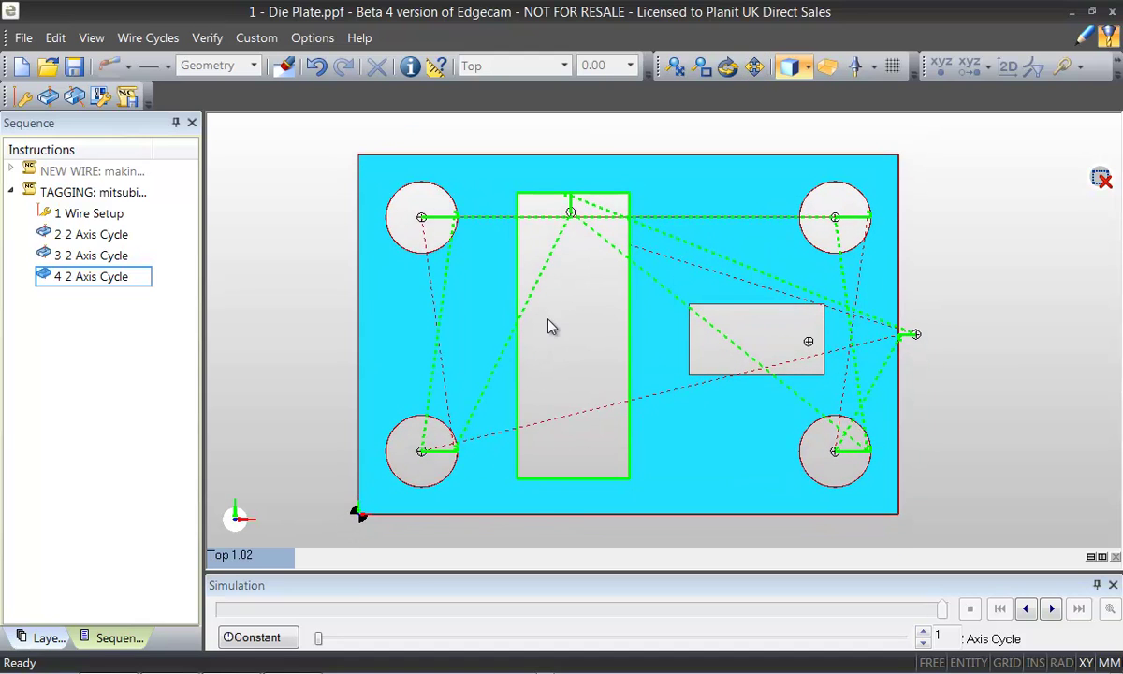
{"action": "scroll", "coordinate": [550, 326], "scroll_direction": "up", "scroll_amount": 3}
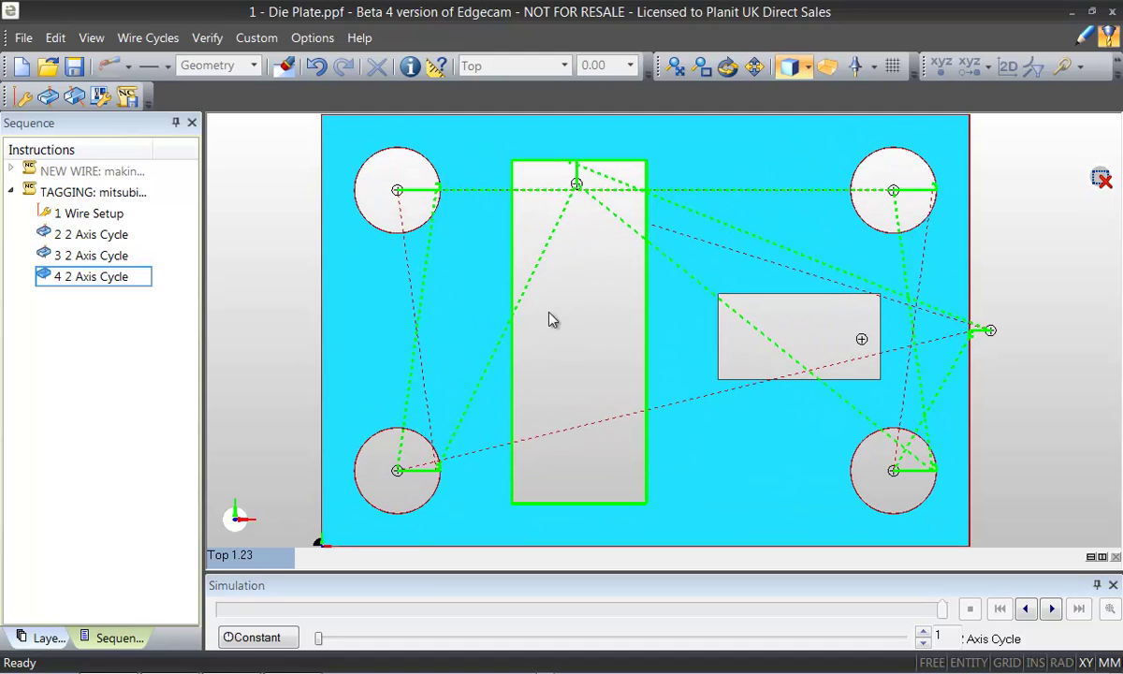